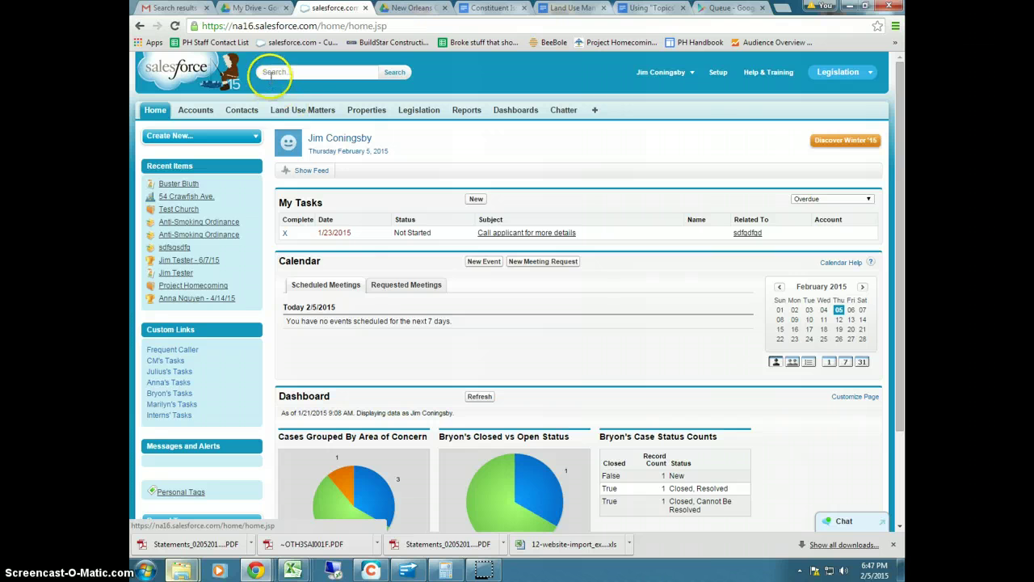
Step: Search all records for "smoking*" and open the first matching Anti-Smoking Ordinance legislation record for editing
click(277, 73)
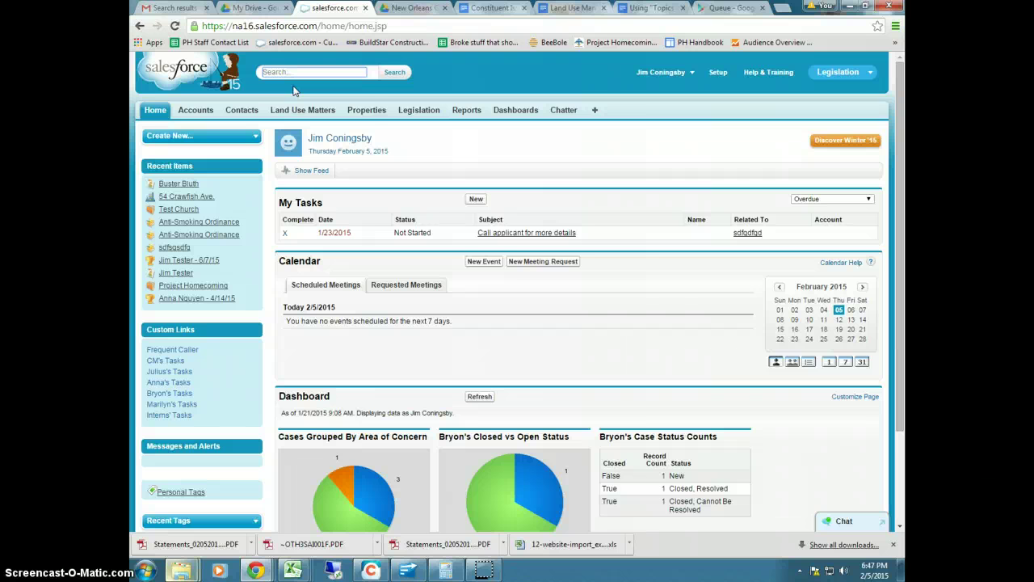
text(smoking)
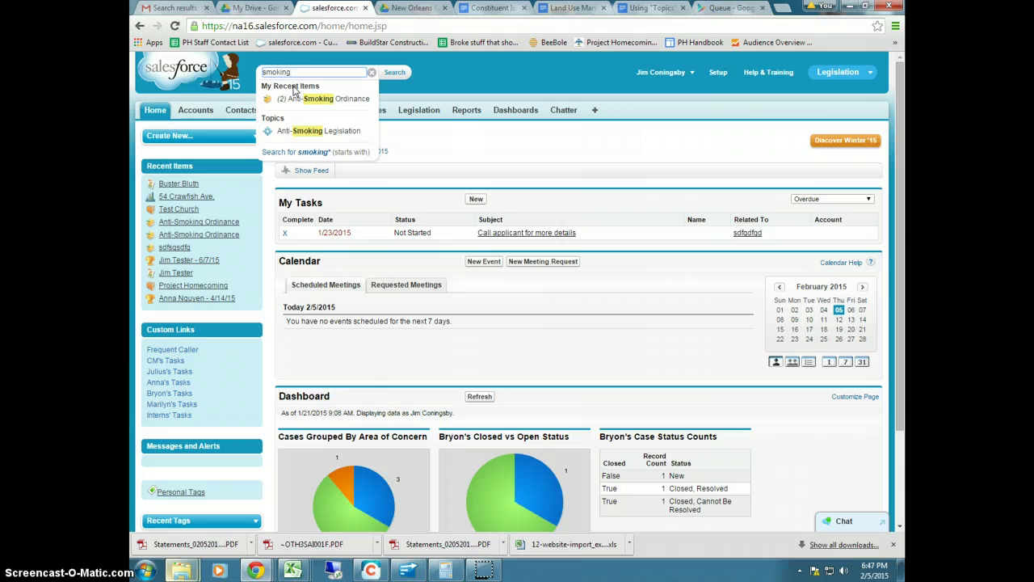
text(*)
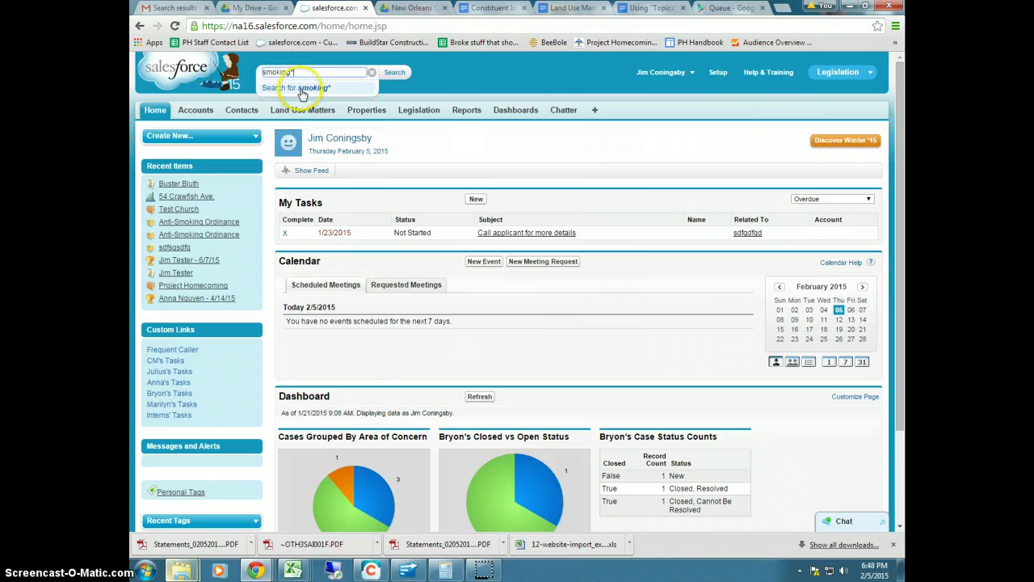
click(299, 89)
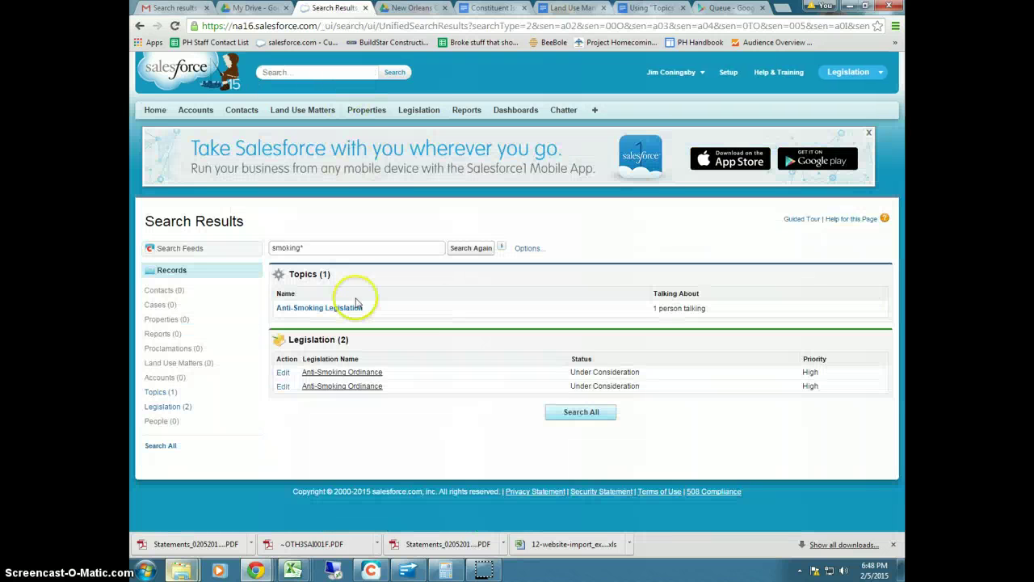
click(316, 373)
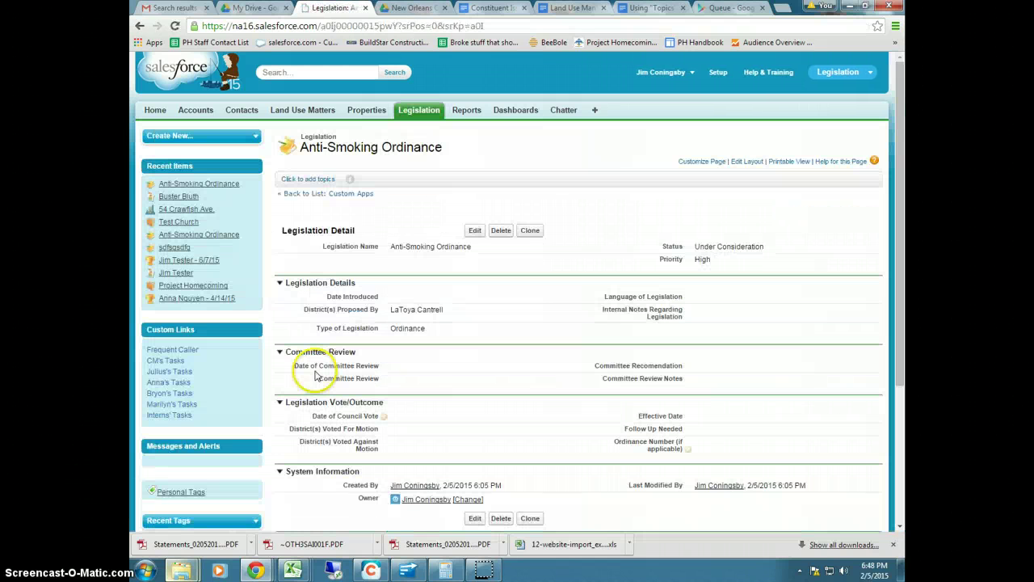
click(474, 230)
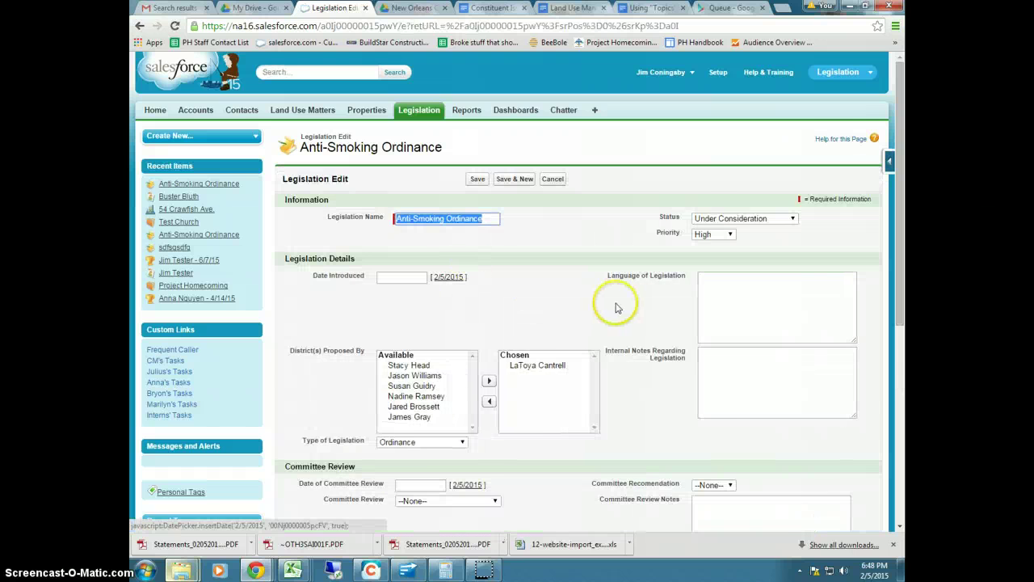
Step: Set the legislation's status to Introduced At Council and its date introduced to 3/11/2015
scroll(665, 296, down, 1)
scroll(699, 294, down, 1)
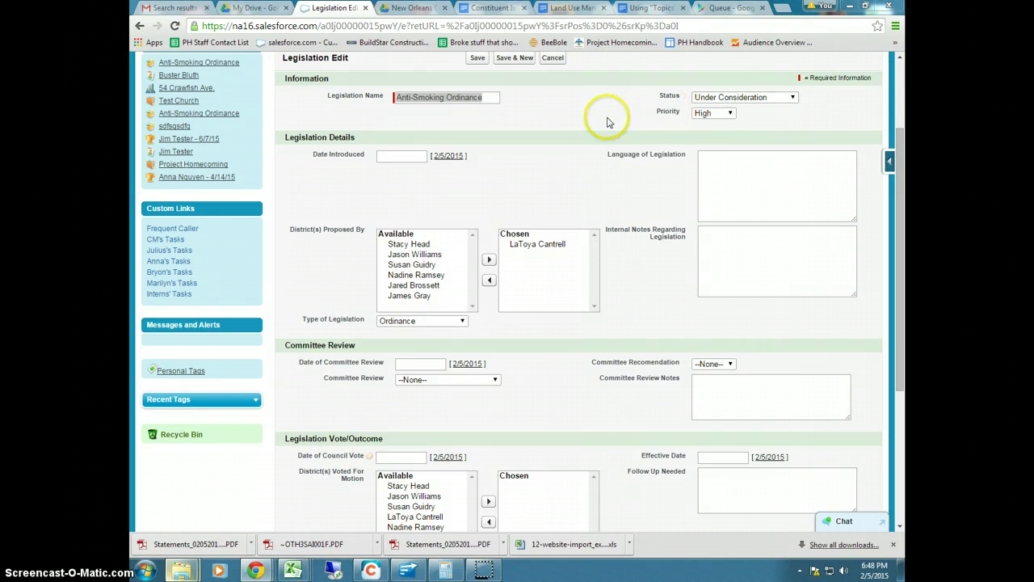
click(709, 97)
click(714, 125)
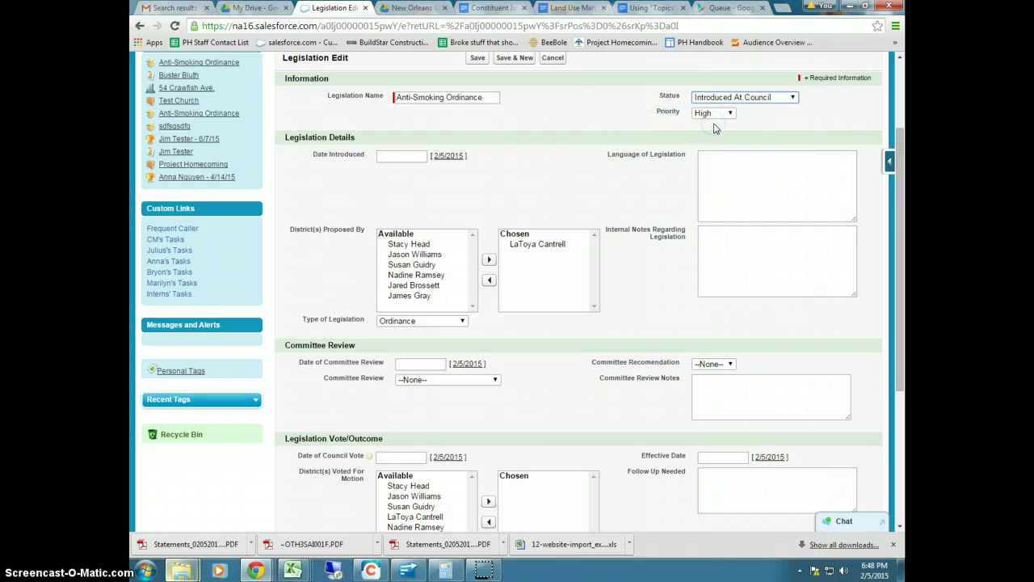
click(391, 159)
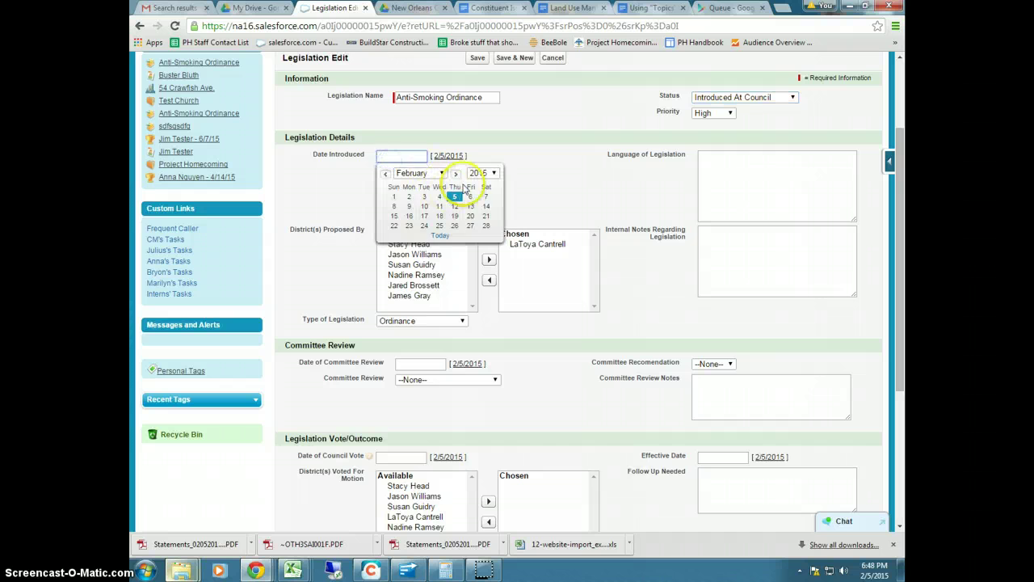
click(456, 172)
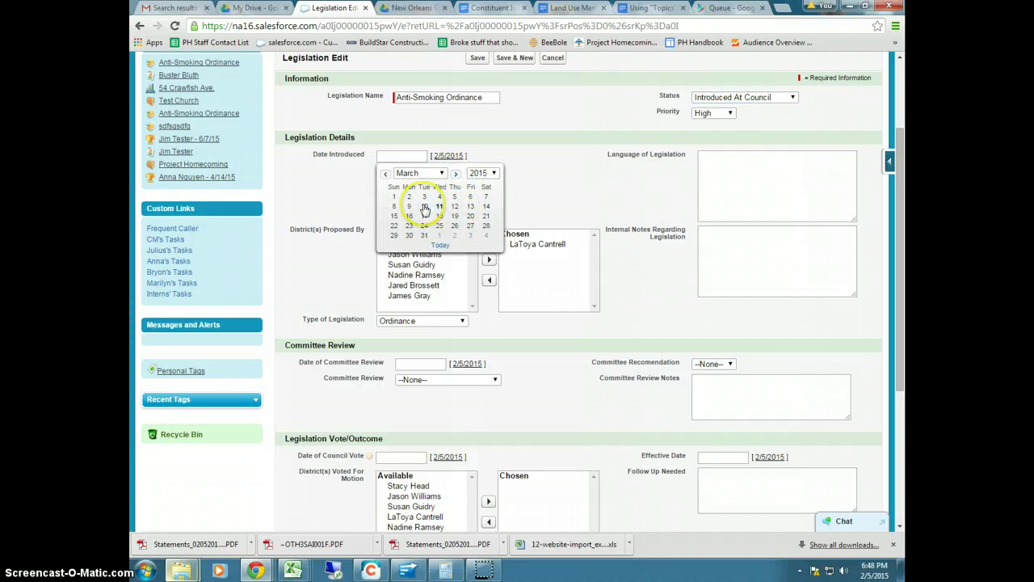
click(439, 206)
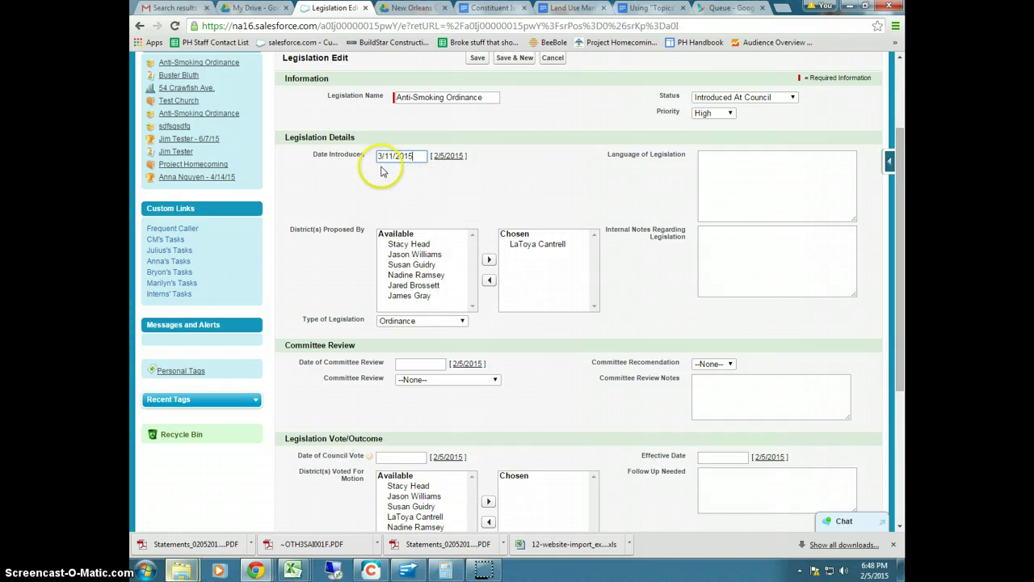
Step: Enter "This is my formal legislation language" as the language of legislation
click(729, 165)
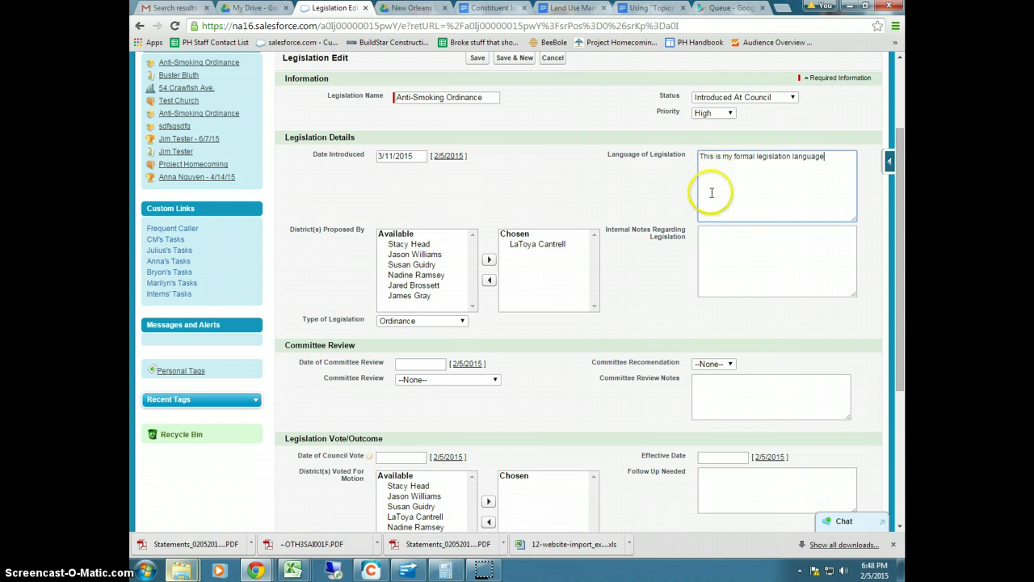
click(719, 241)
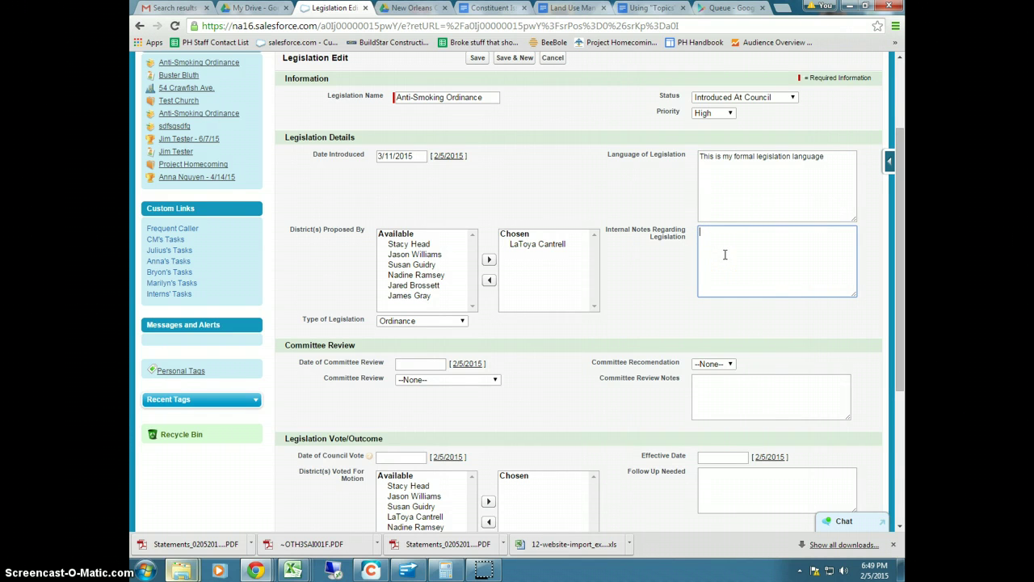
click(721, 249)
click(721, 247)
Step: Add the first available council member to the districts proposing the legislation, keeping Ordinance as the legislation type
click(408, 244)
click(488, 260)
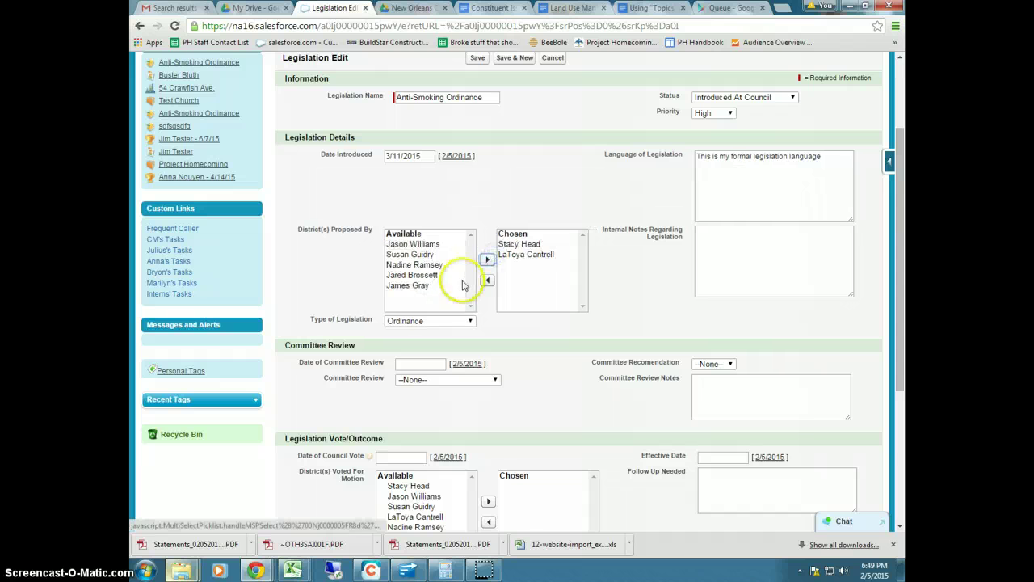
click(400, 321)
click(400, 323)
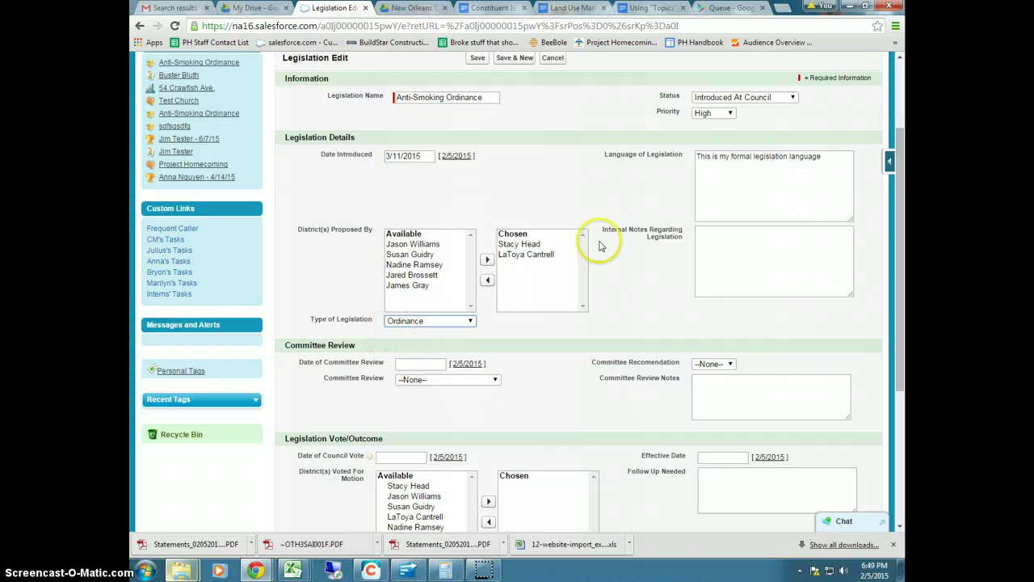
Step: Set the status to Reviewed By Committee and the date of committee review to 4/1/2015
click(714, 99)
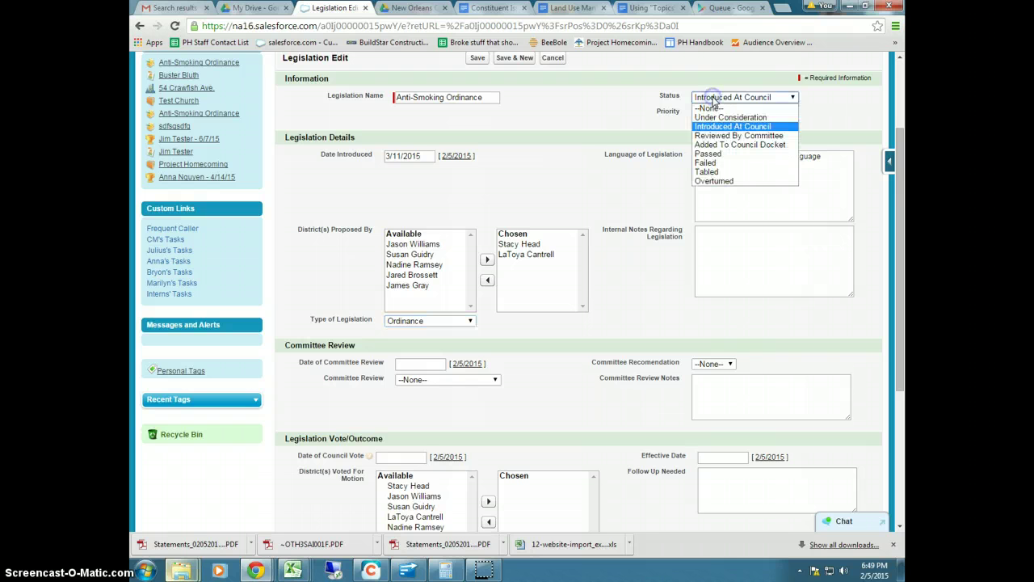
click(719, 135)
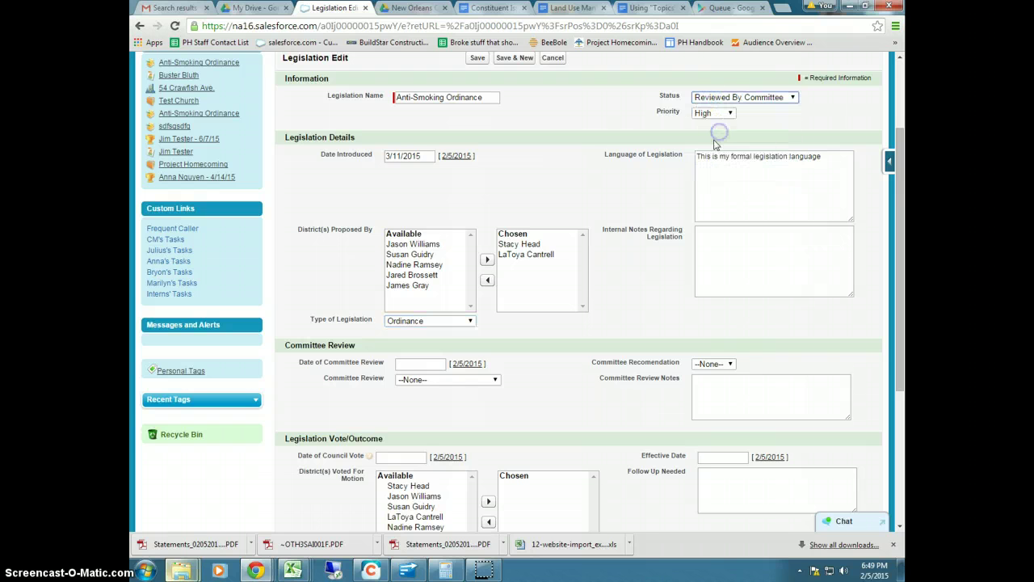
click(723, 98)
click(727, 98)
click(421, 362)
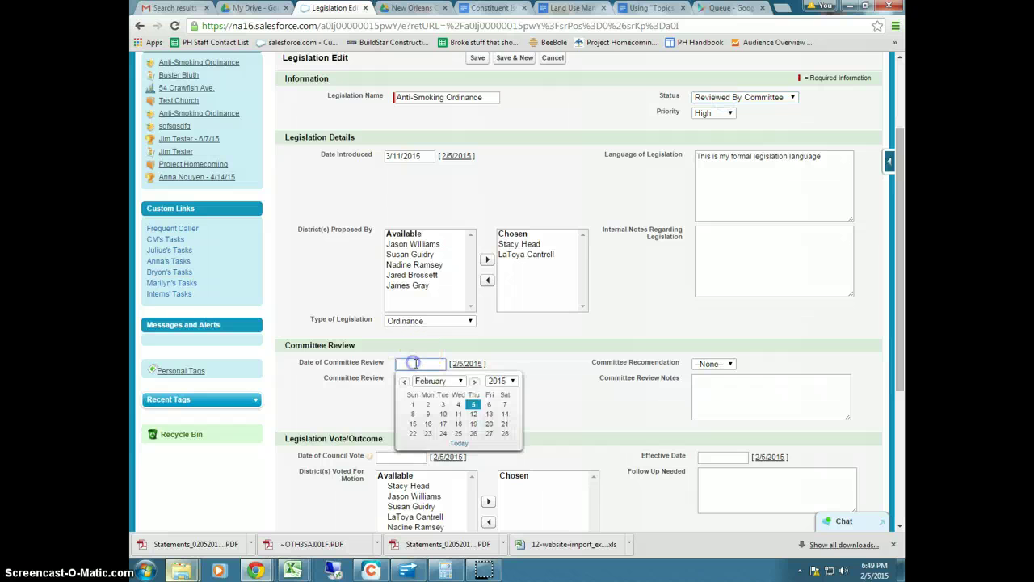
click(472, 382)
click(473, 382)
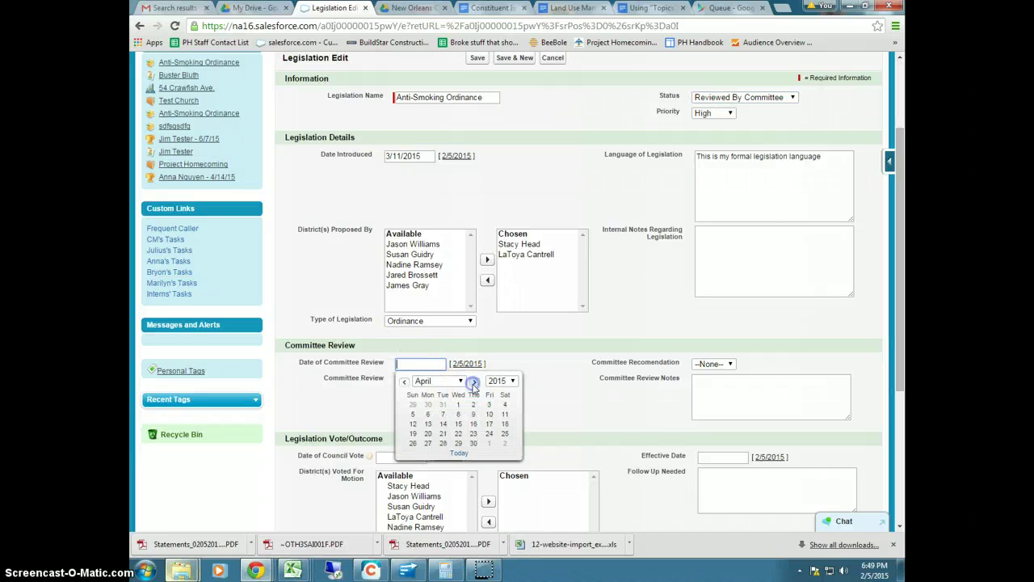
click(457, 404)
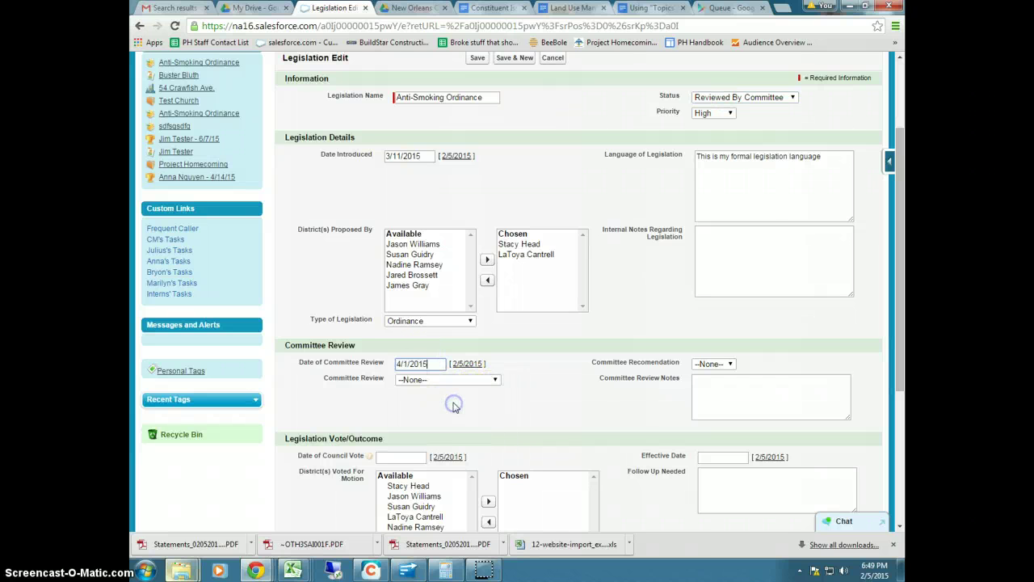
Step: Set the reviewing committee to Economic Development
click(412, 379)
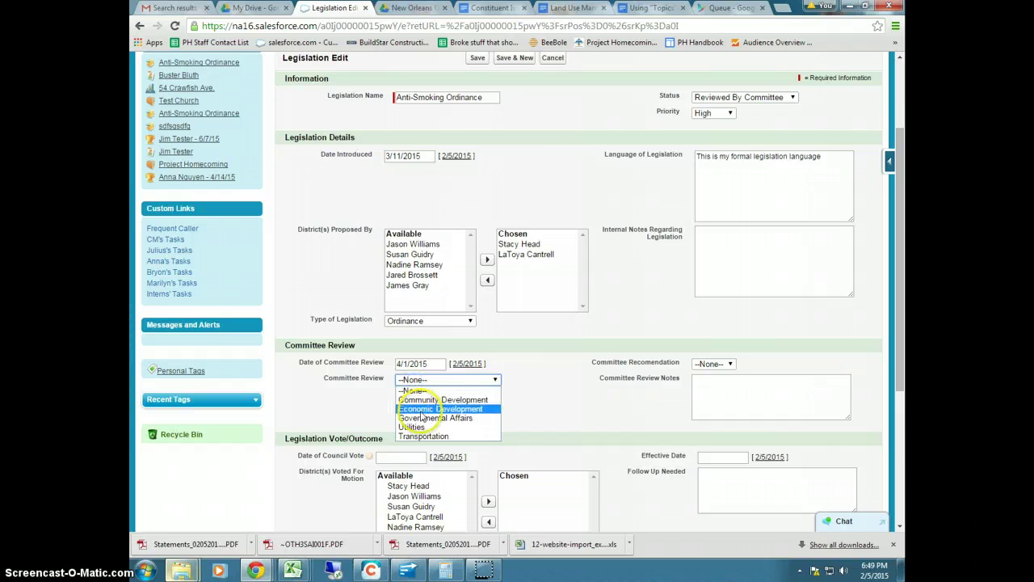
click(423, 419)
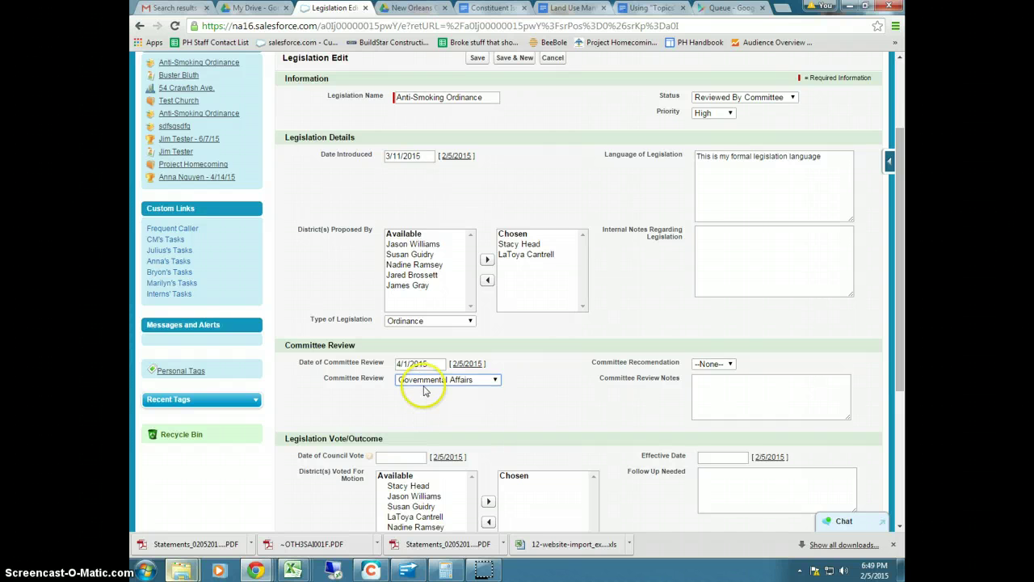
click(422, 380)
click(429, 410)
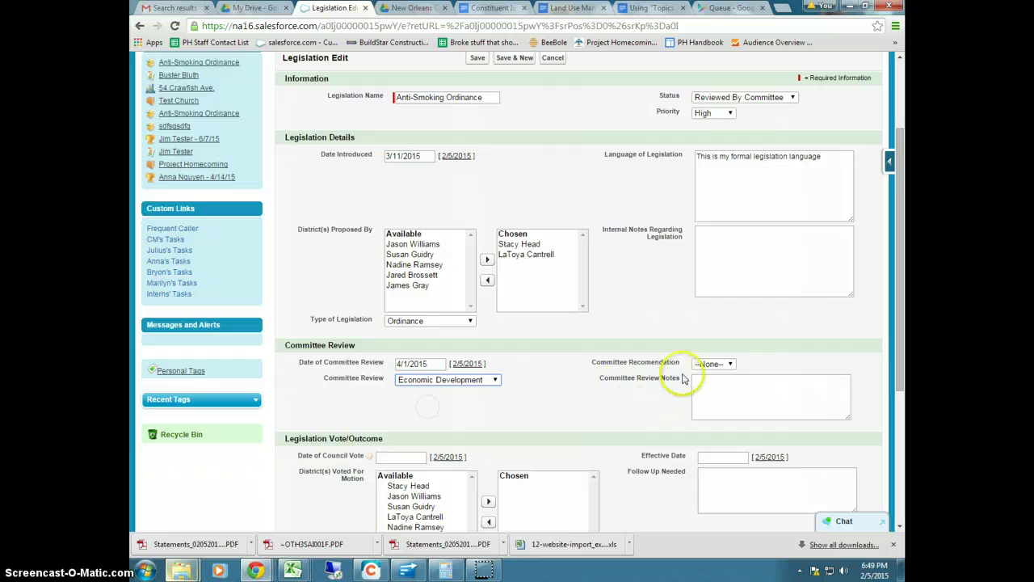
Step: Set the committee recommendation to Pass and enter "Notes from the committee" as the committee review notes
click(711, 365)
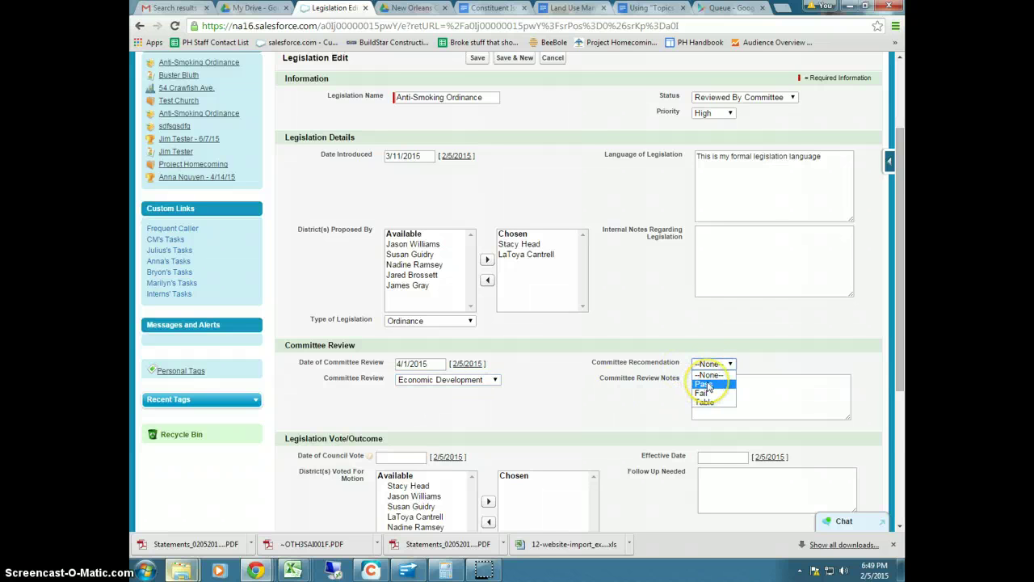
click(704, 384)
click(709, 393)
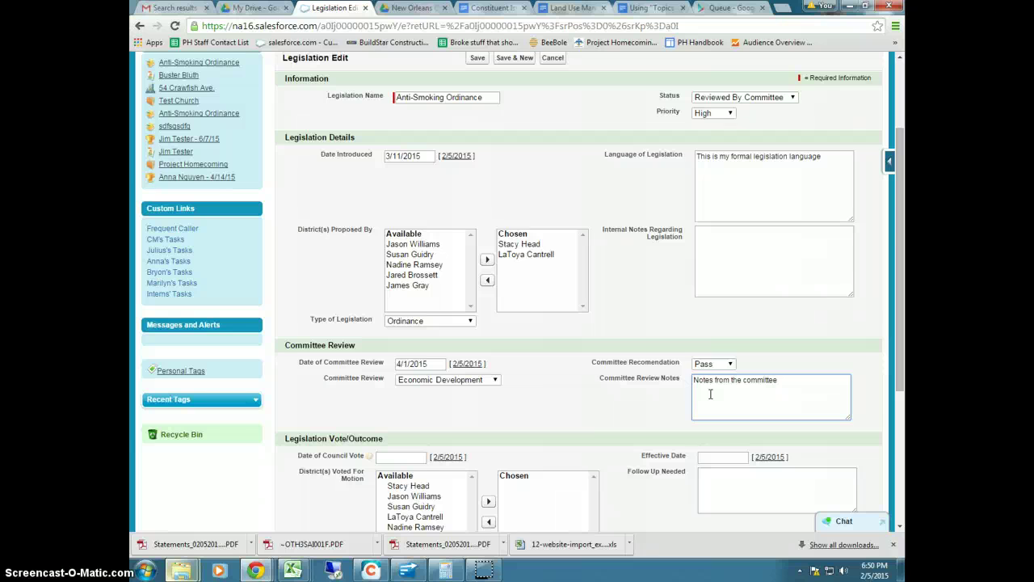
Step: Set the legislation's status to Added To Council Docket
scroll(593, 363, down, 3)
scroll(426, 323, up, 2)
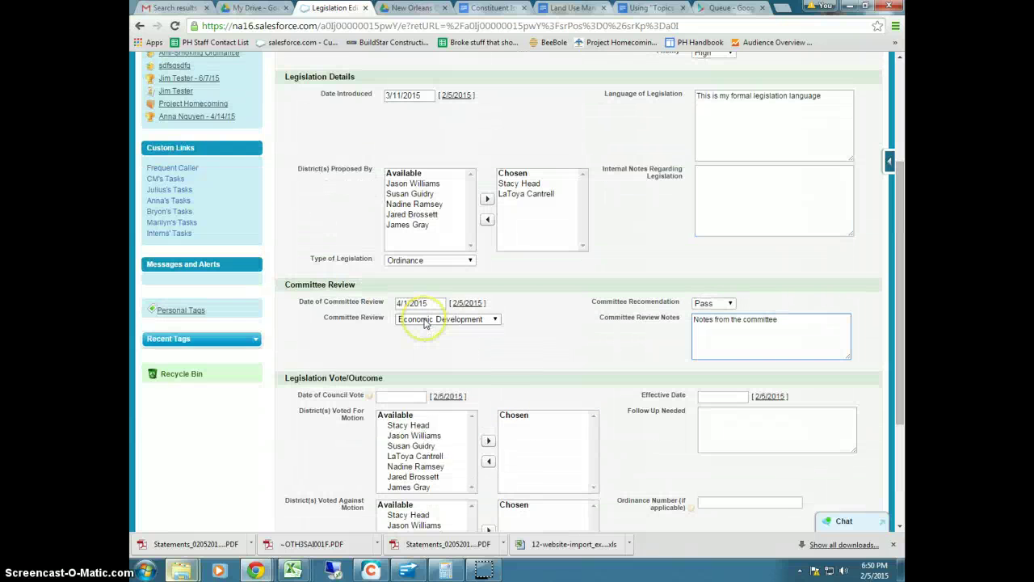
scroll(426, 323, up, 3)
click(723, 159)
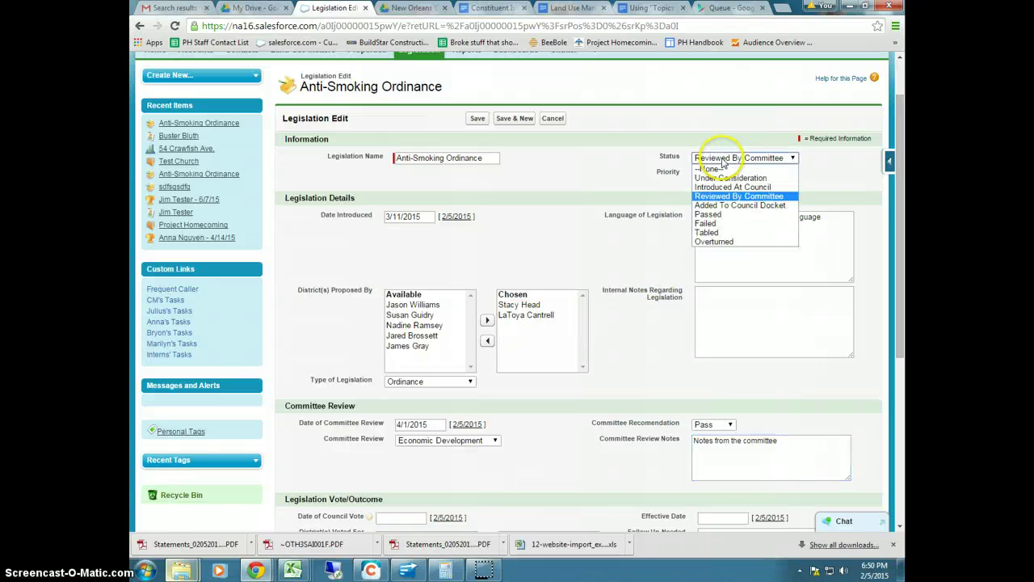
click(723, 206)
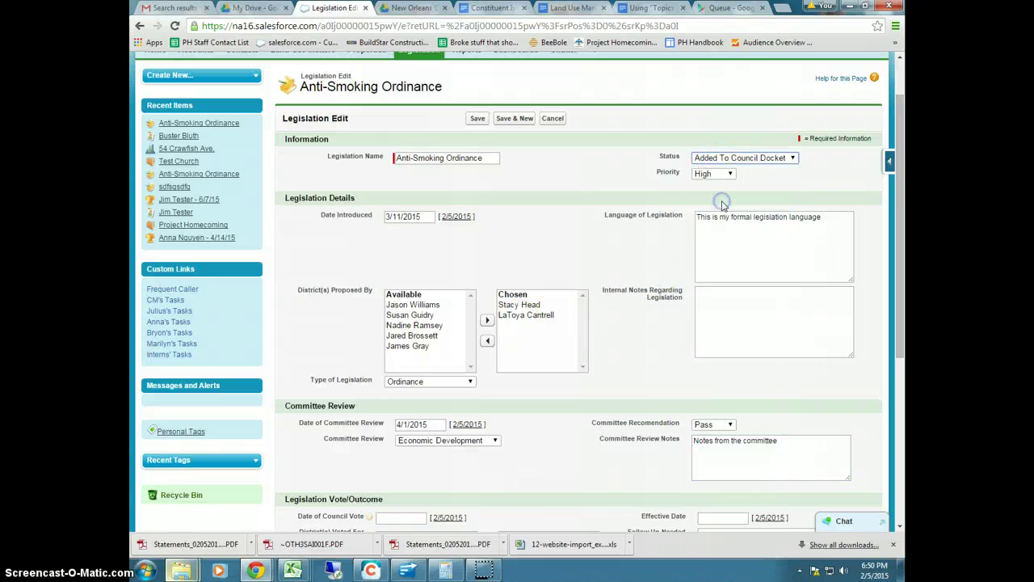
Step: Set the date of the council vote to 4/16/2015
scroll(638, 296, down, 3)
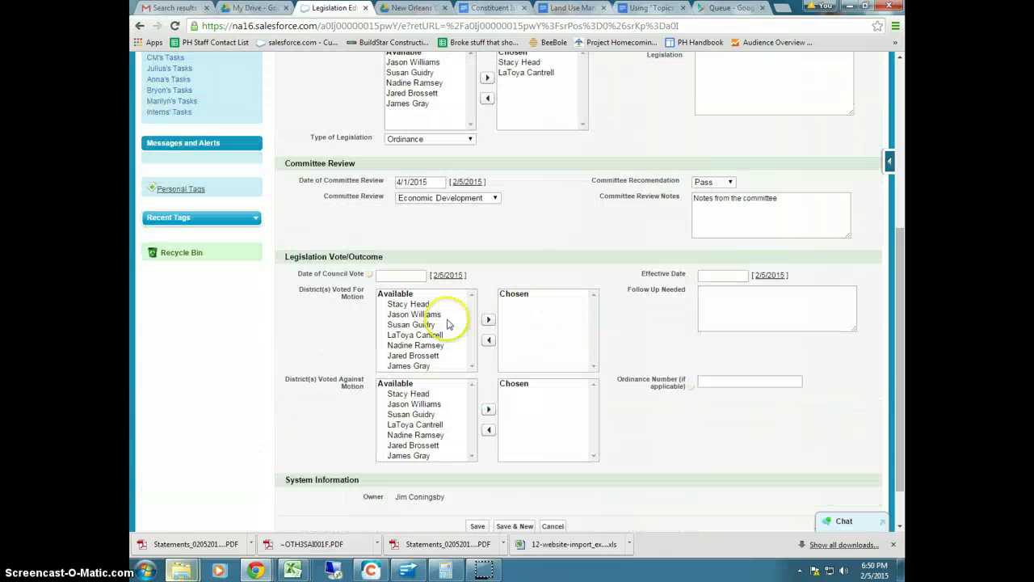
click(396, 275)
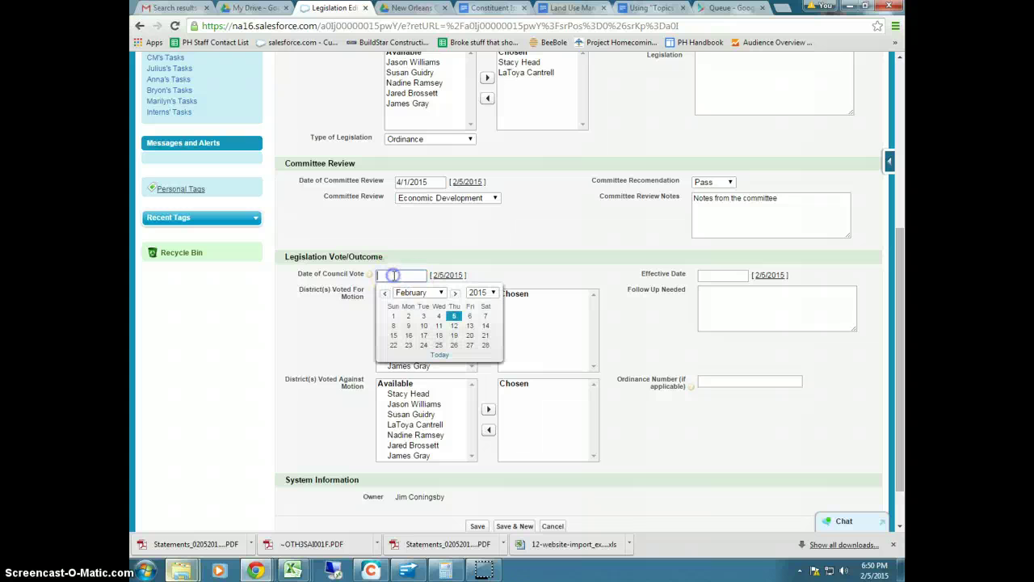
click(455, 293)
click(455, 293)
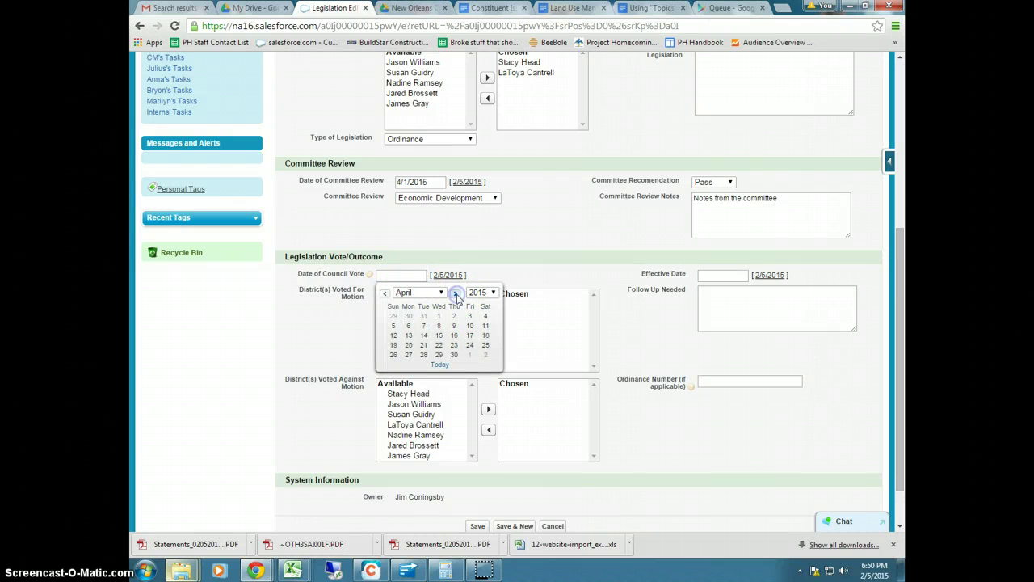
click(454, 335)
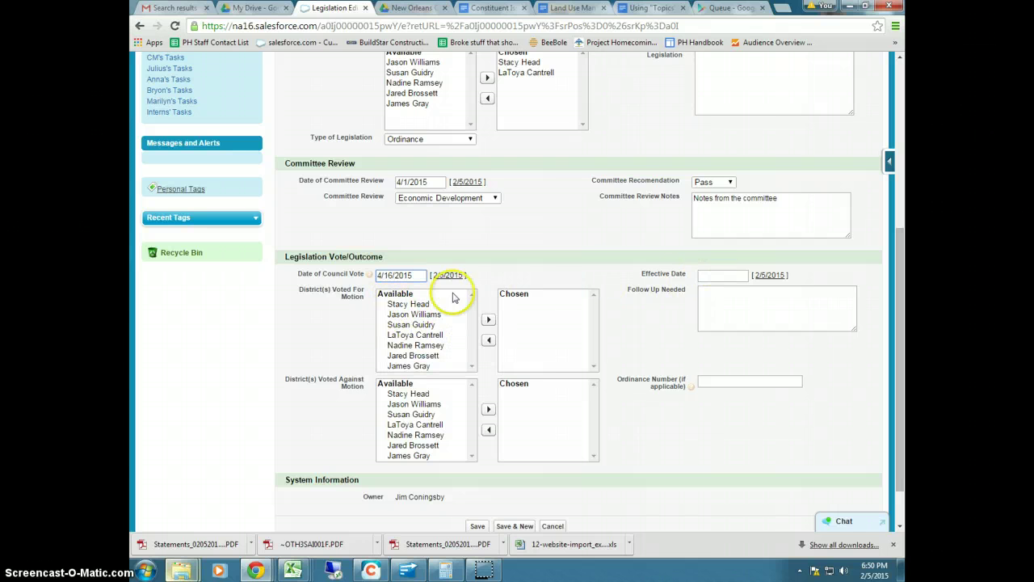
Step: Record the first four available council members as the districts that voted for the motion
click(407, 304)
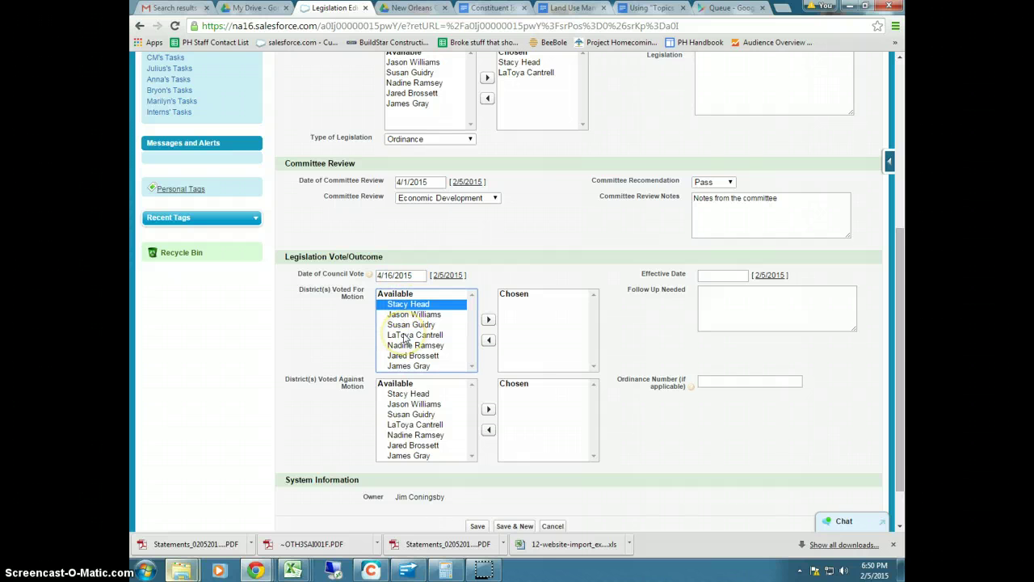
shift+click(406, 335)
click(488, 319)
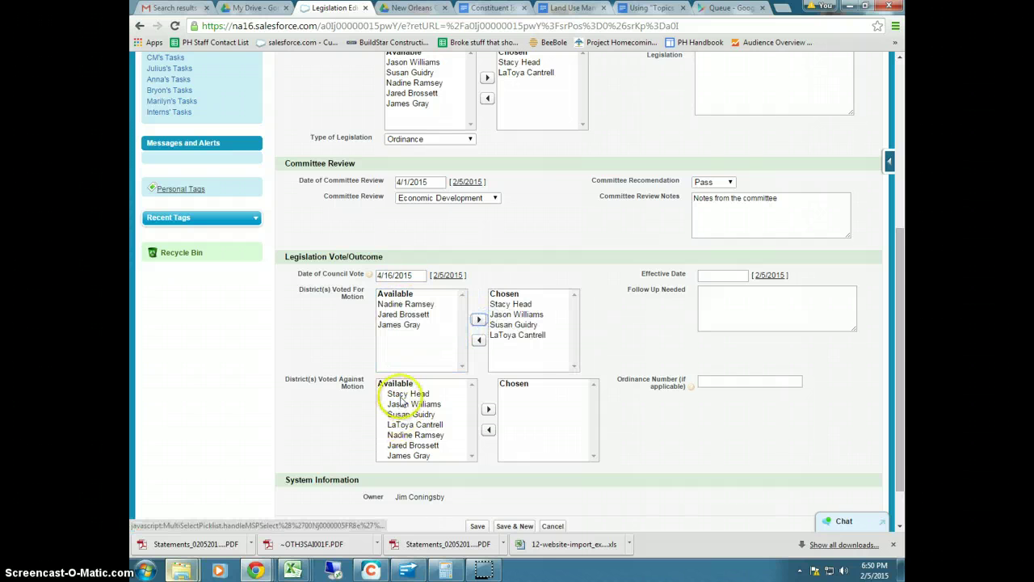
Step: Record the last three available council members as the districts that voted against the motion
click(408, 455)
shift+click(408, 435)
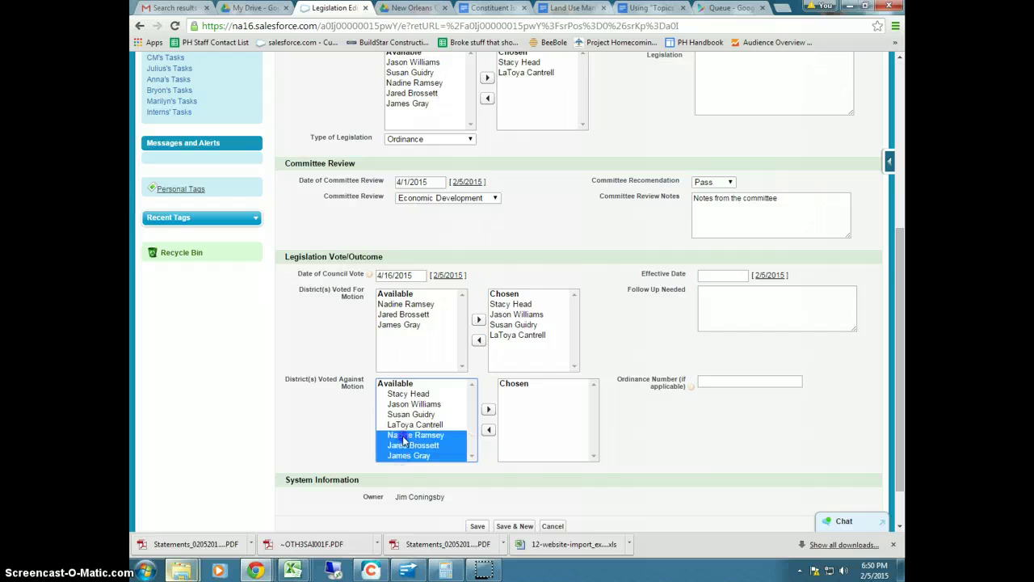
click(488, 412)
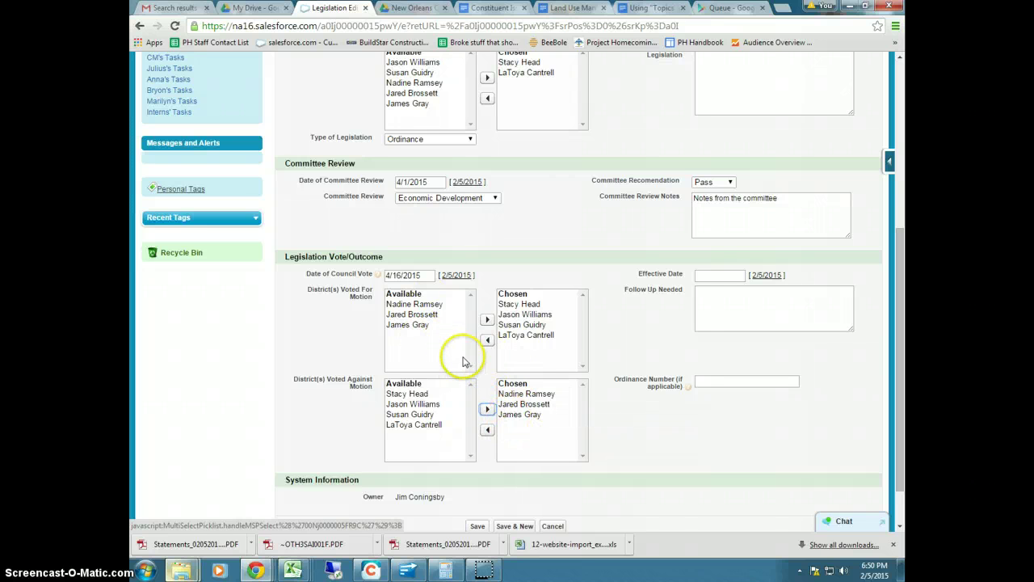
Step: Set the legislation's effective date to 5/13/2015, leaving the follow-up and ordinance number fields blank
click(713, 277)
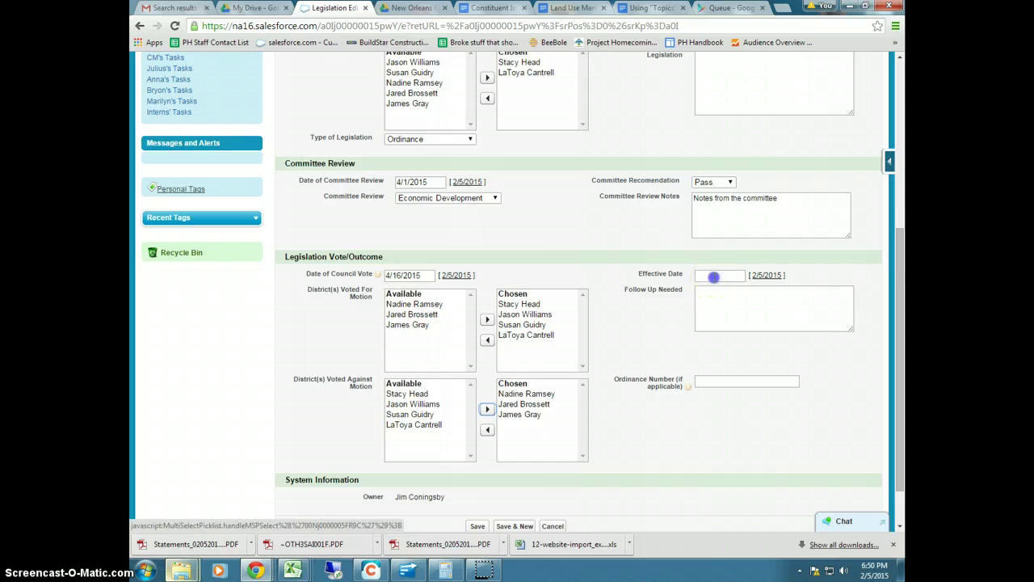
click(773, 294)
click(773, 294)
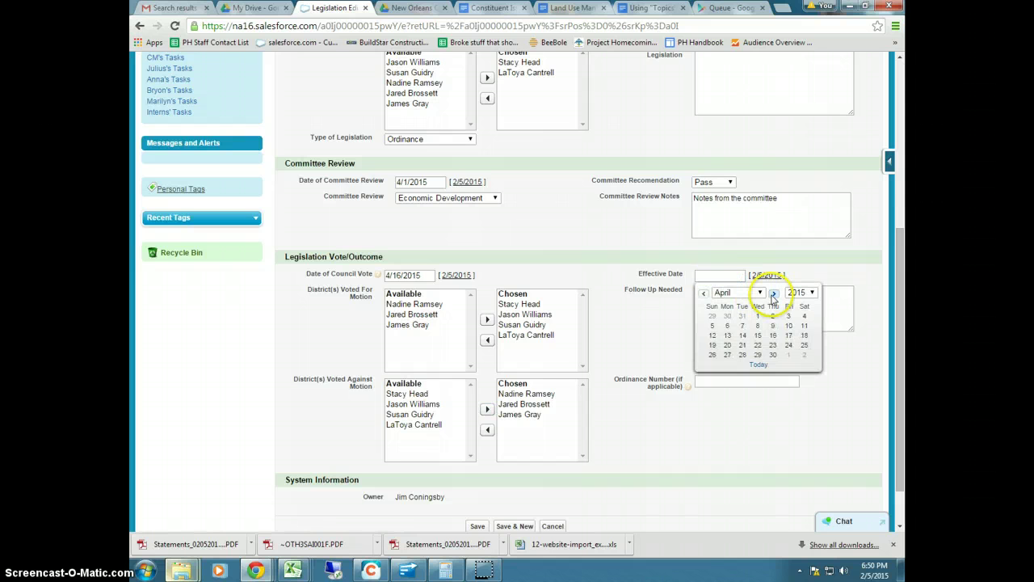
click(774, 294)
click(757, 334)
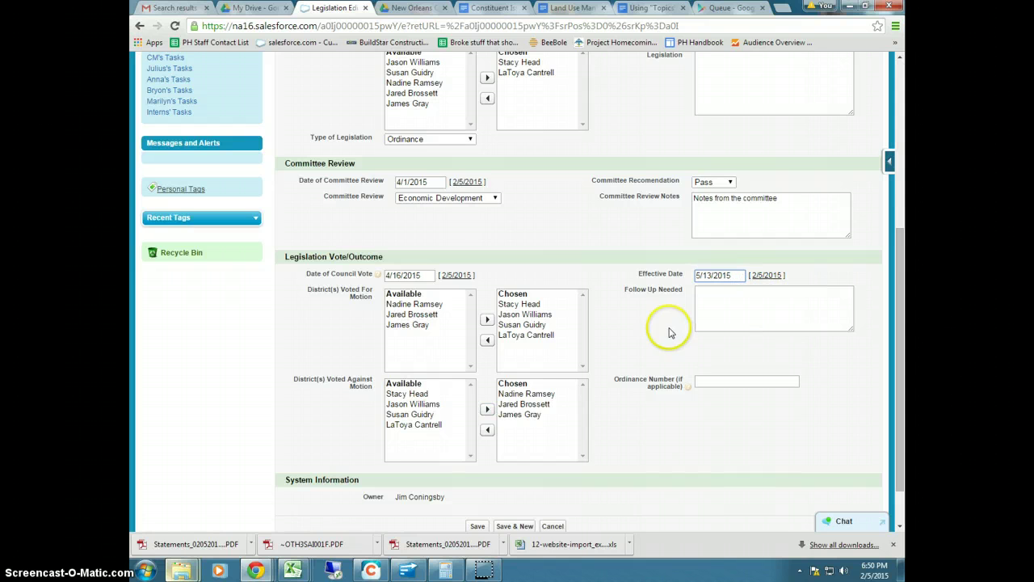
click(728, 307)
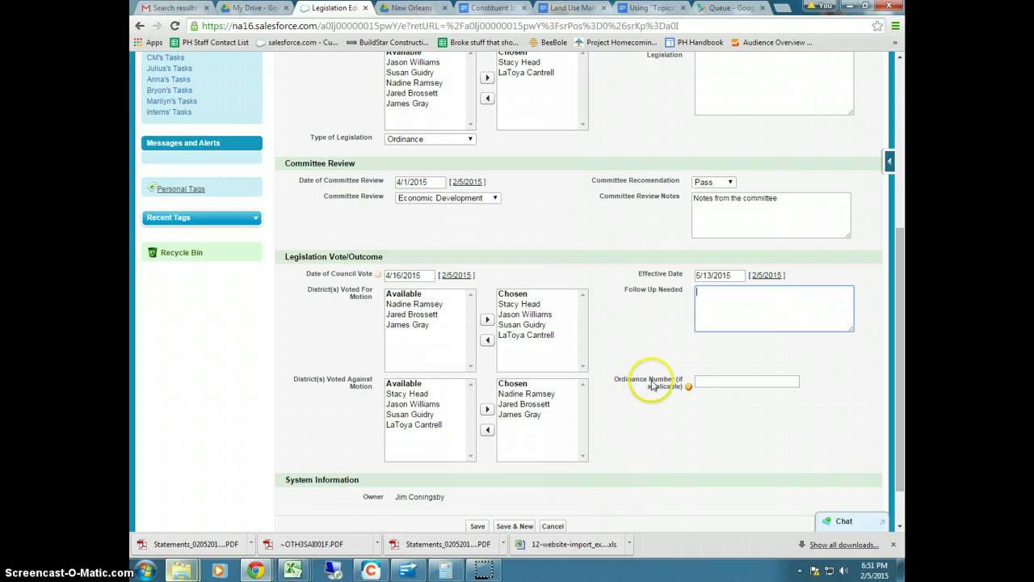
click(714, 380)
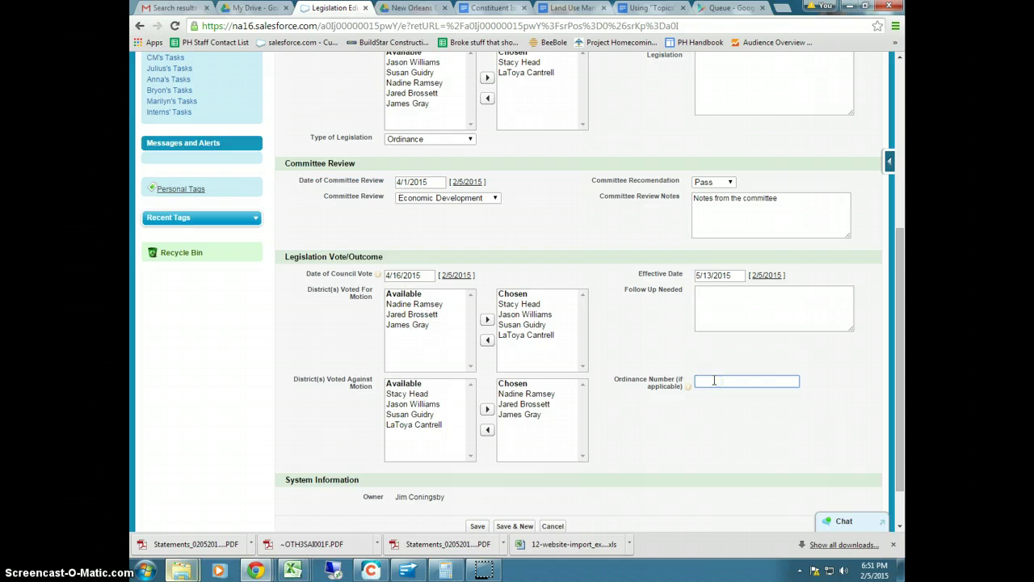
Step: Set the Anti-Smoking Ordinance's status to Passed and save the record
scroll(663, 363, up, 3)
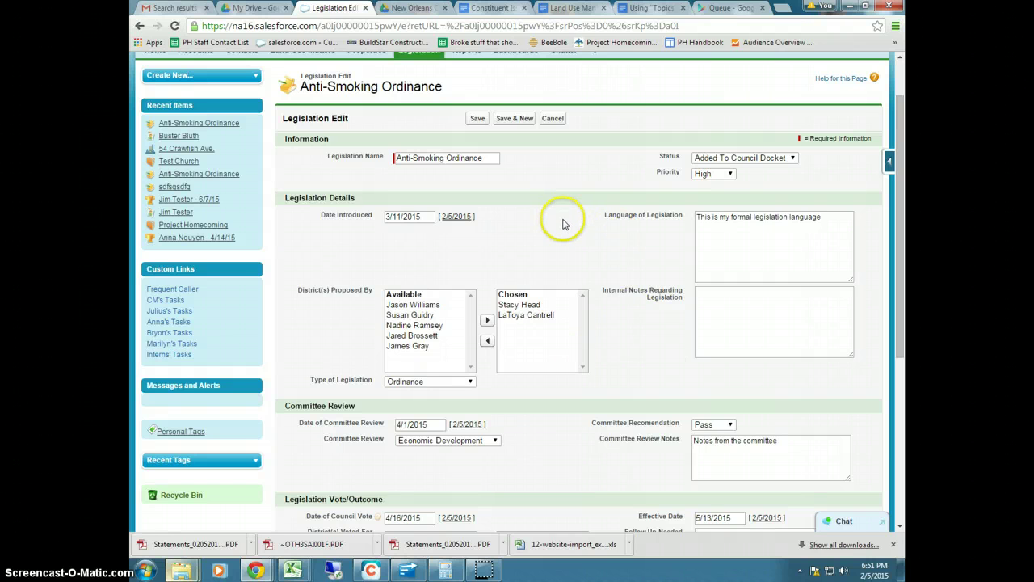
click(712, 159)
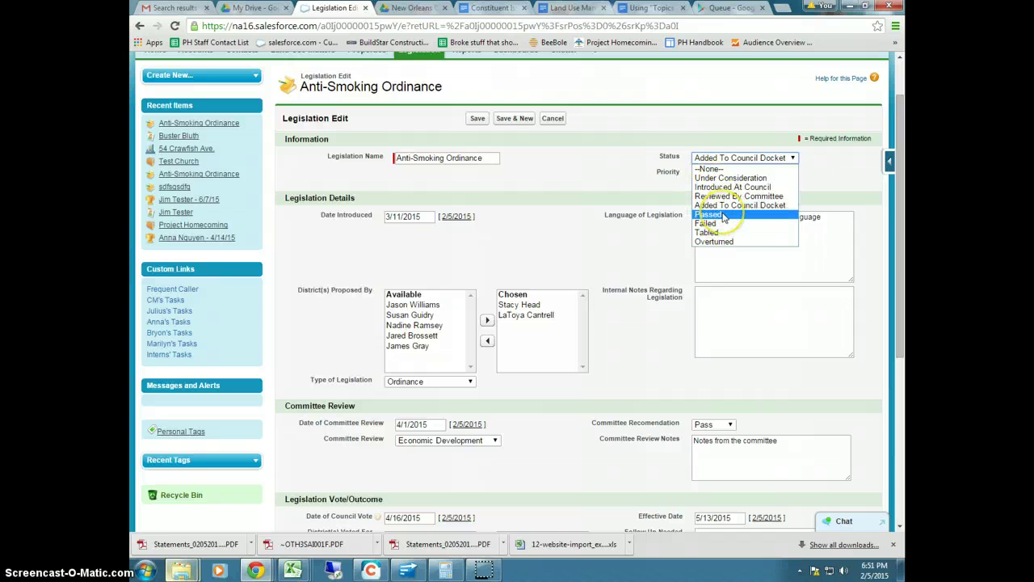
scroll(595, 356, down, 4)
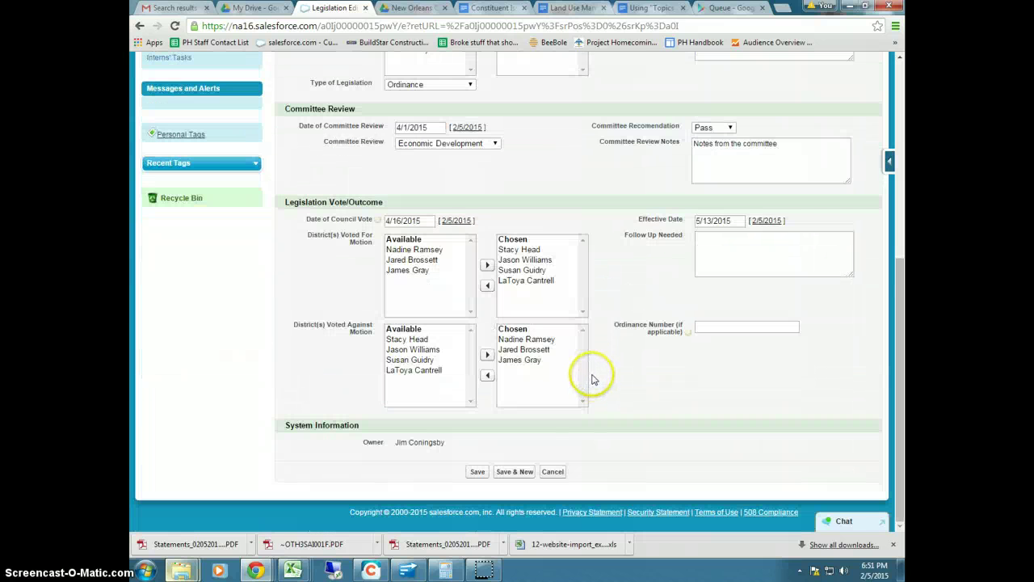
scroll(592, 378, up, 1)
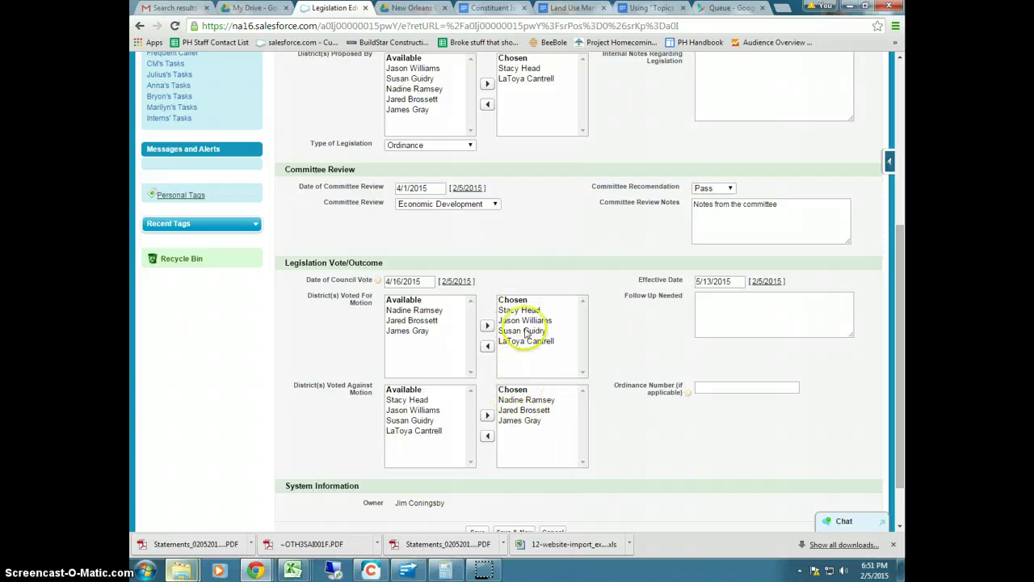
scroll(630, 315, up, 3)
click(705, 164)
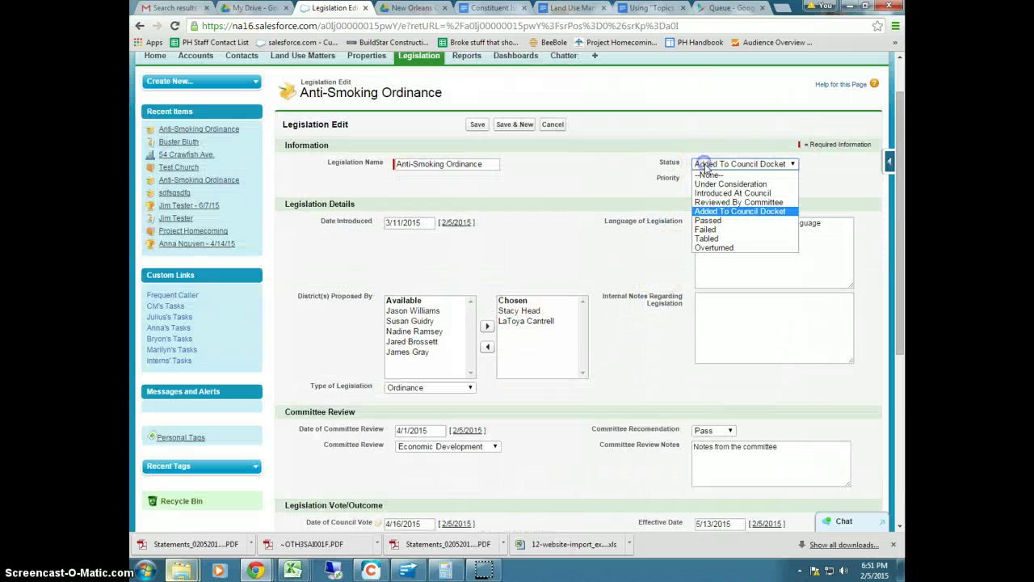
click(711, 220)
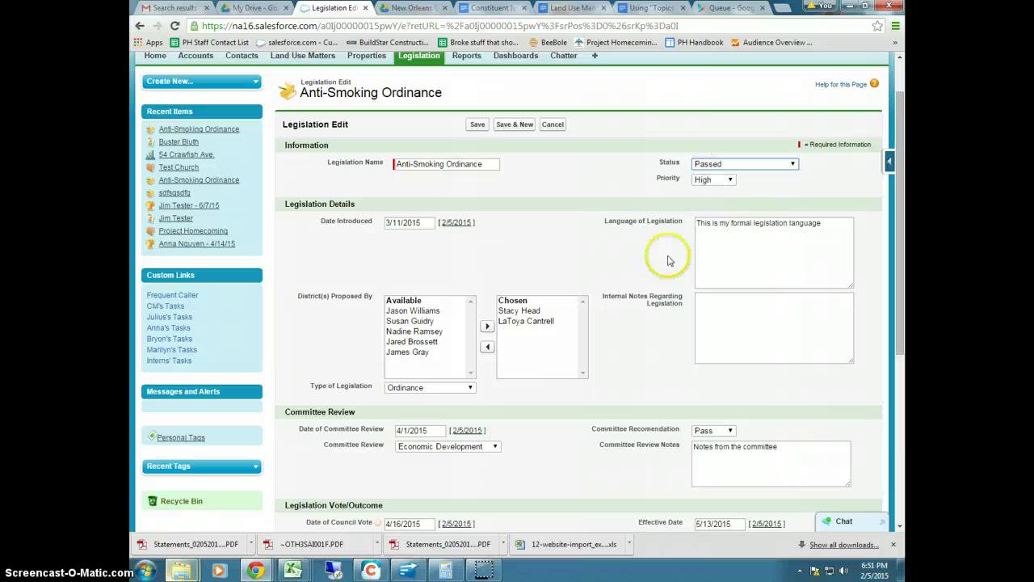
click(477, 125)
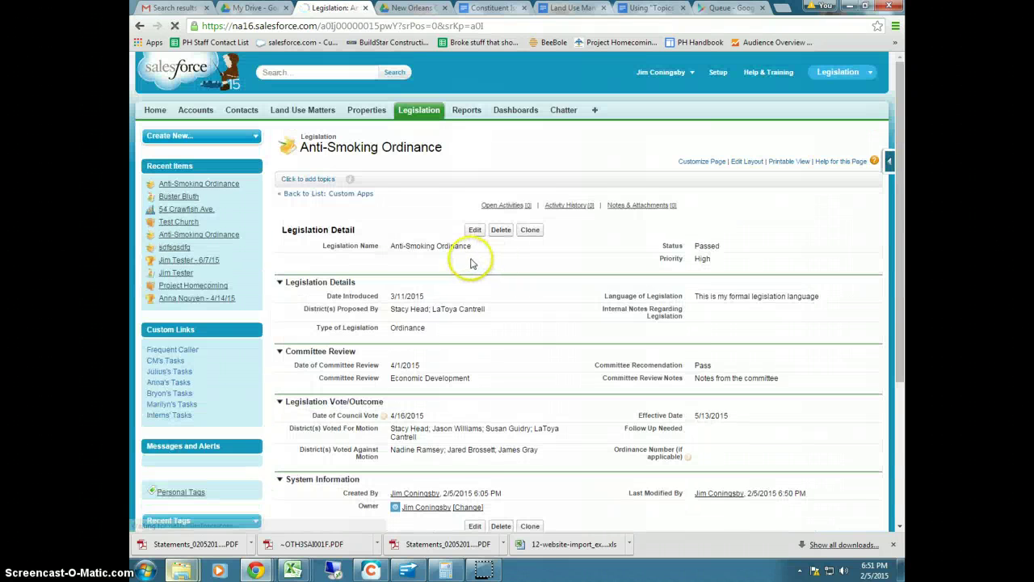
scroll(475, 271, down, 1)
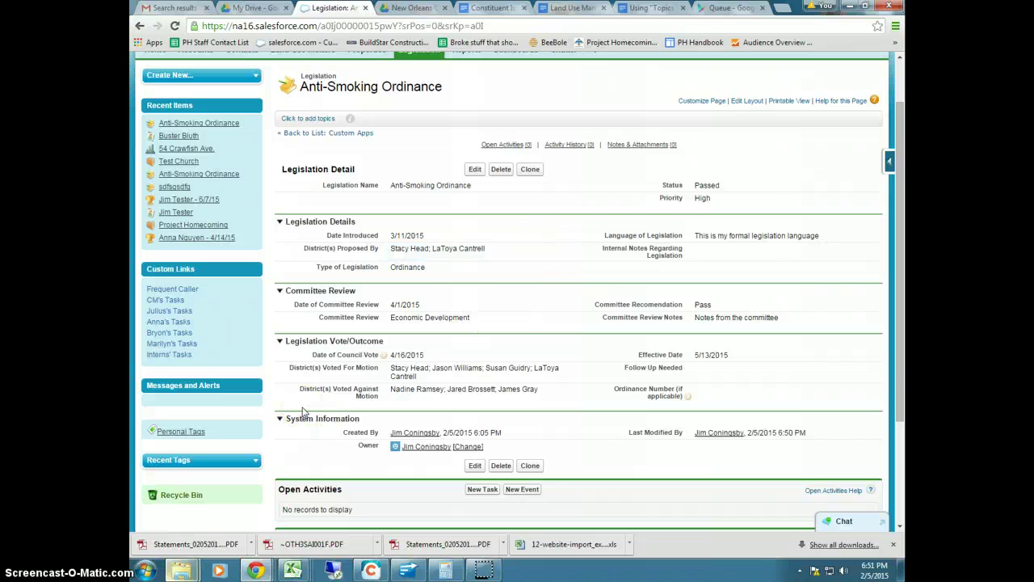
scroll(449, 303, up, 1)
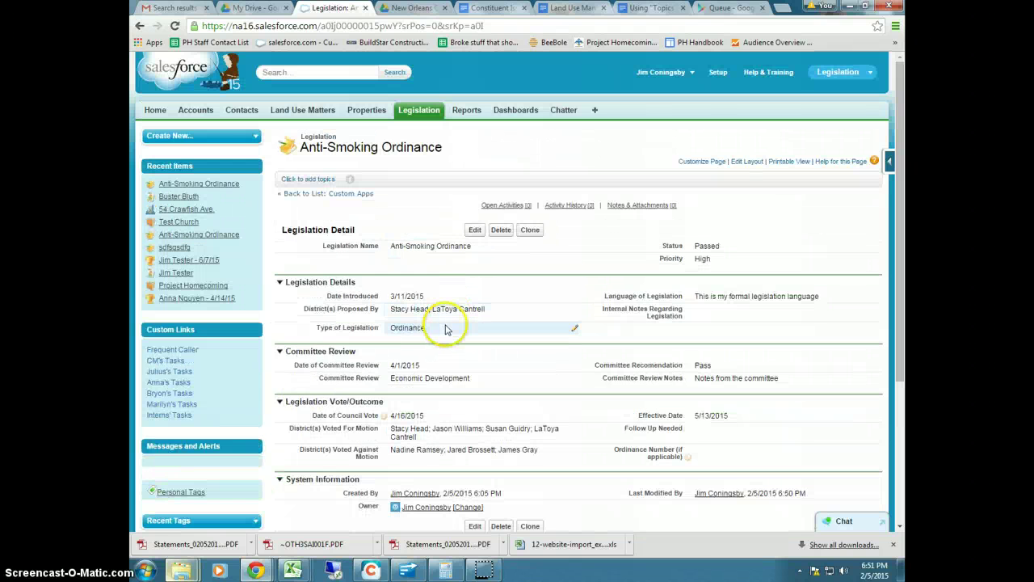
Step: Go to the legislation home page and display the list of legislation under consideration
click(412, 113)
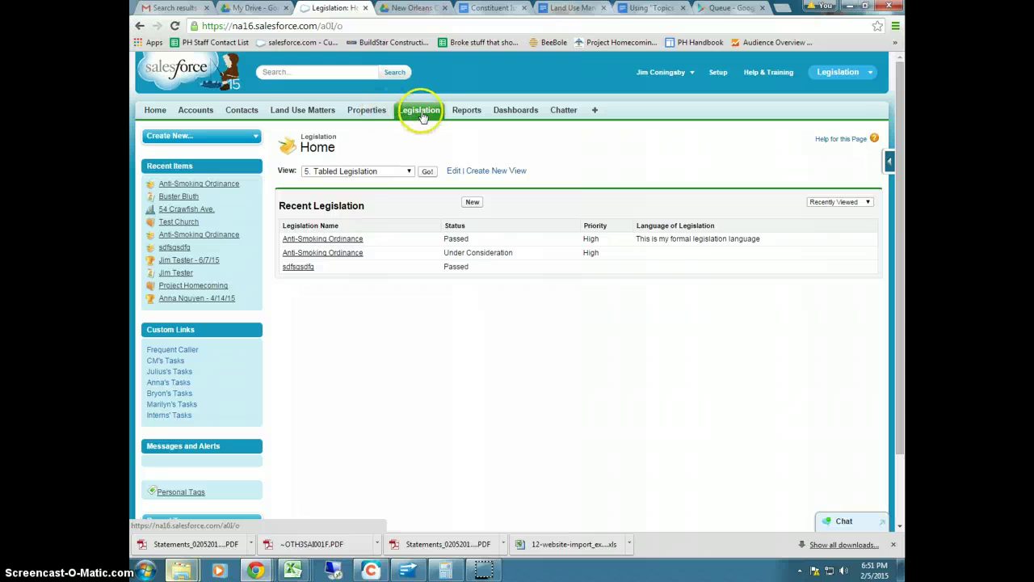
click(366, 170)
click(343, 181)
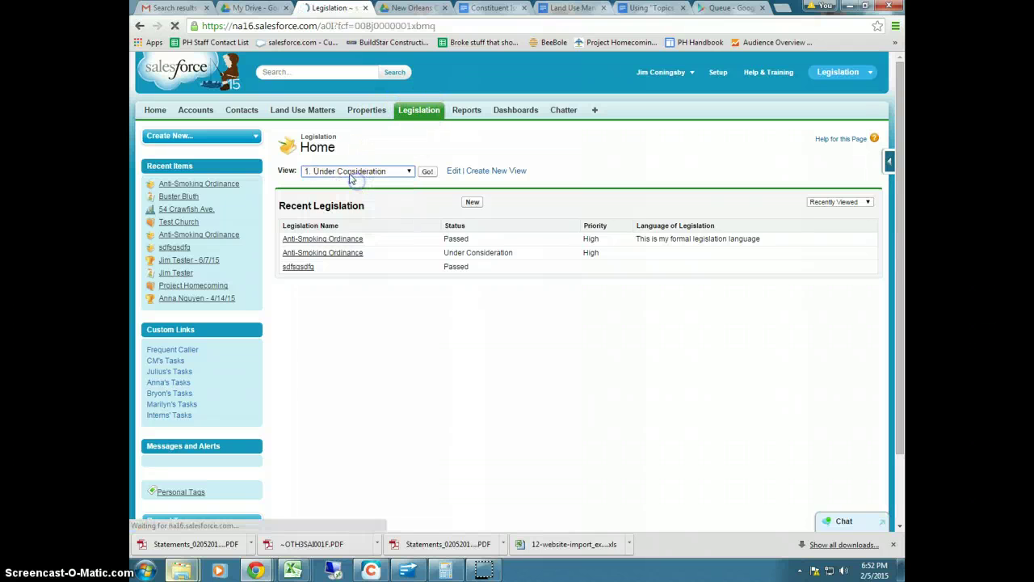
Step: From the list of all legislation, open the passed Anti-Smoking Ordinance, set its status to Added To Council Docket and save it
click(331, 136)
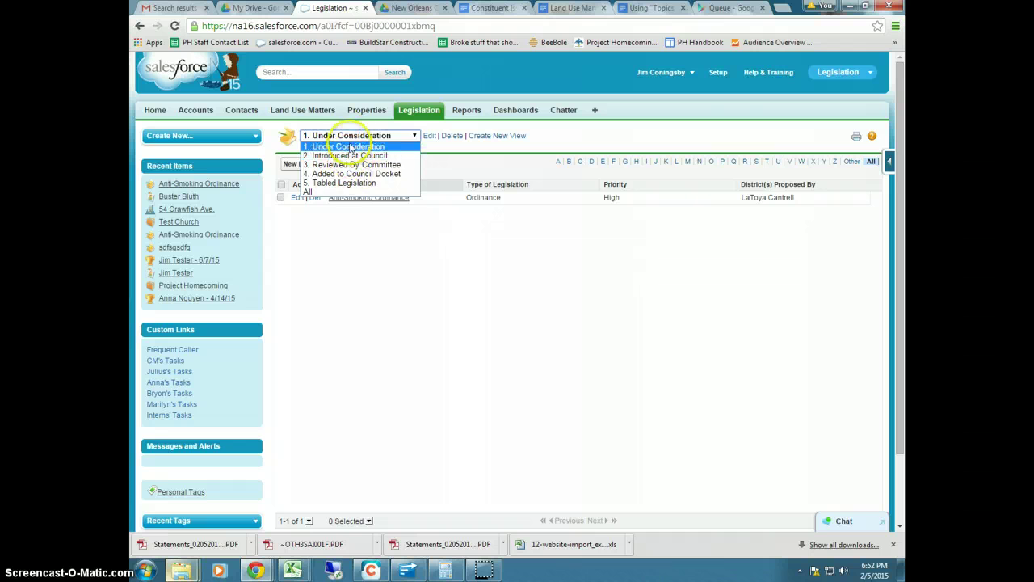
click(328, 191)
click(352, 198)
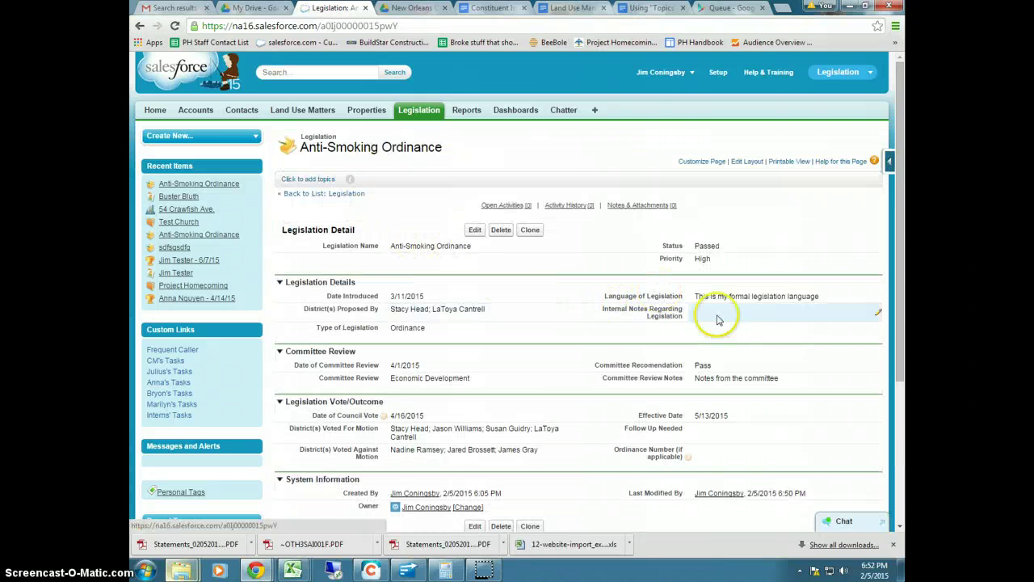
double_click(707, 247)
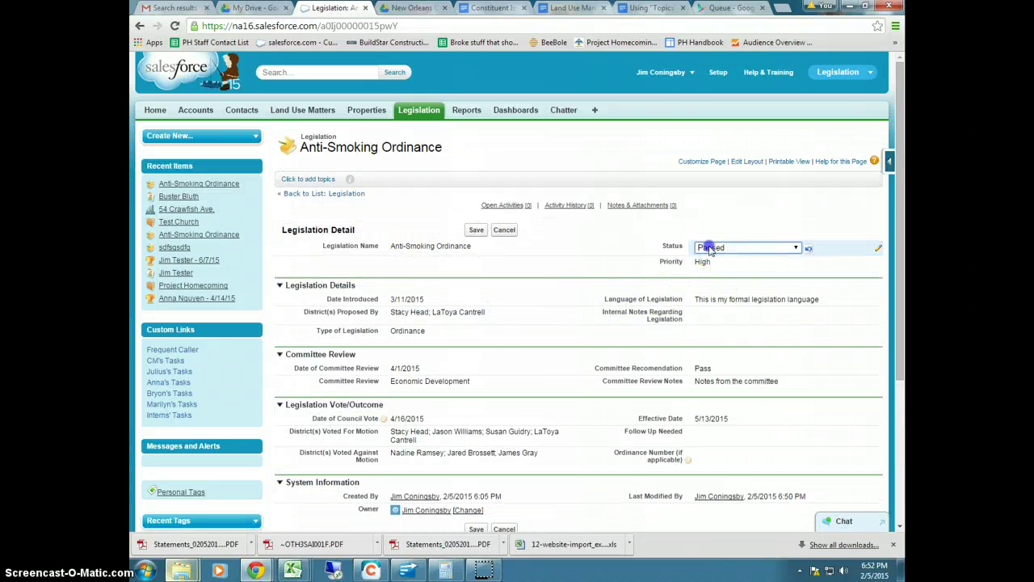
click(705, 247)
click(720, 297)
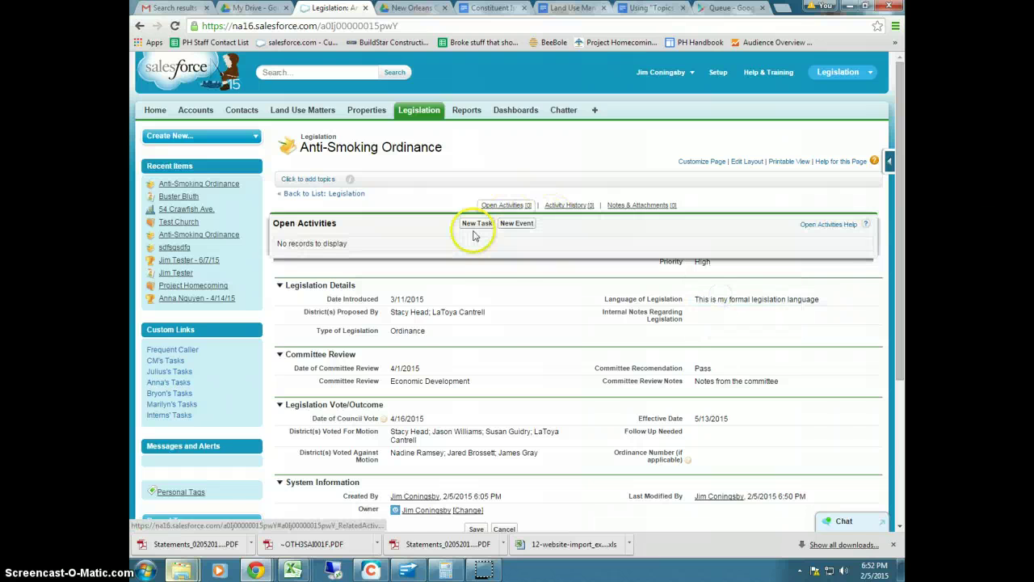
click(475, 231)
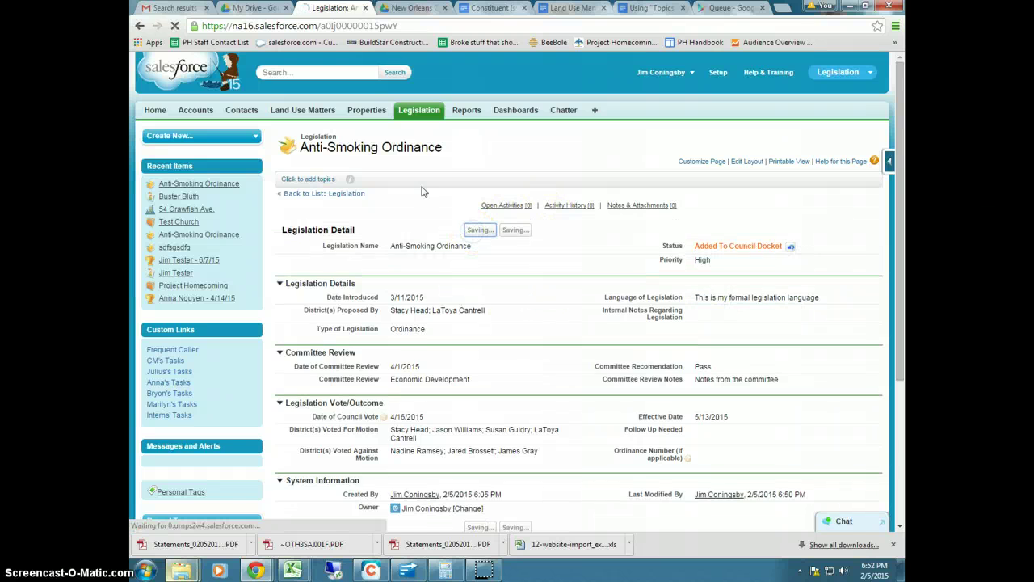
Step: Return to the legislation home page and display the list of legislation added to the council docket
click(415, 113)
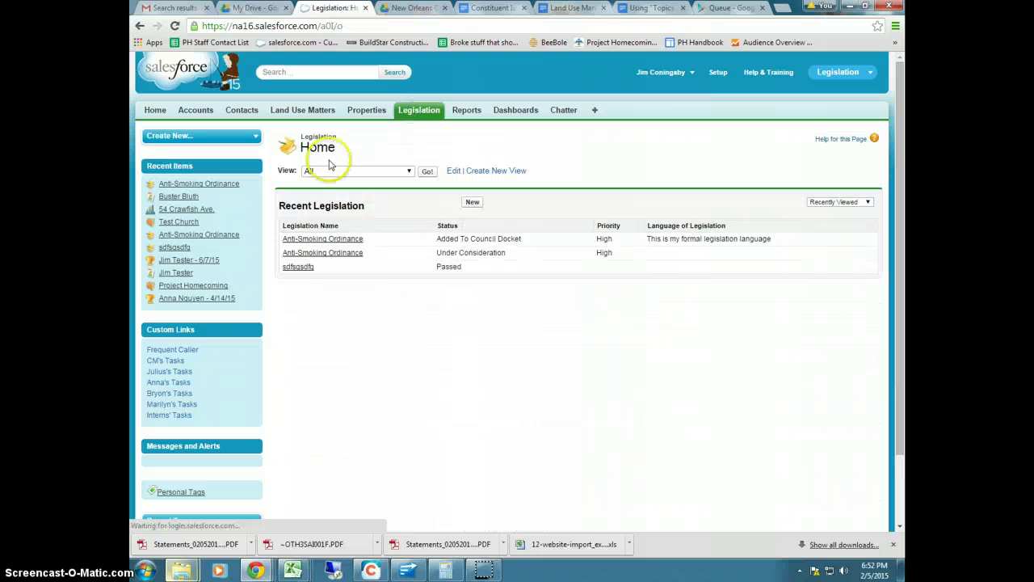
click(356, 170)
click(341, 212)
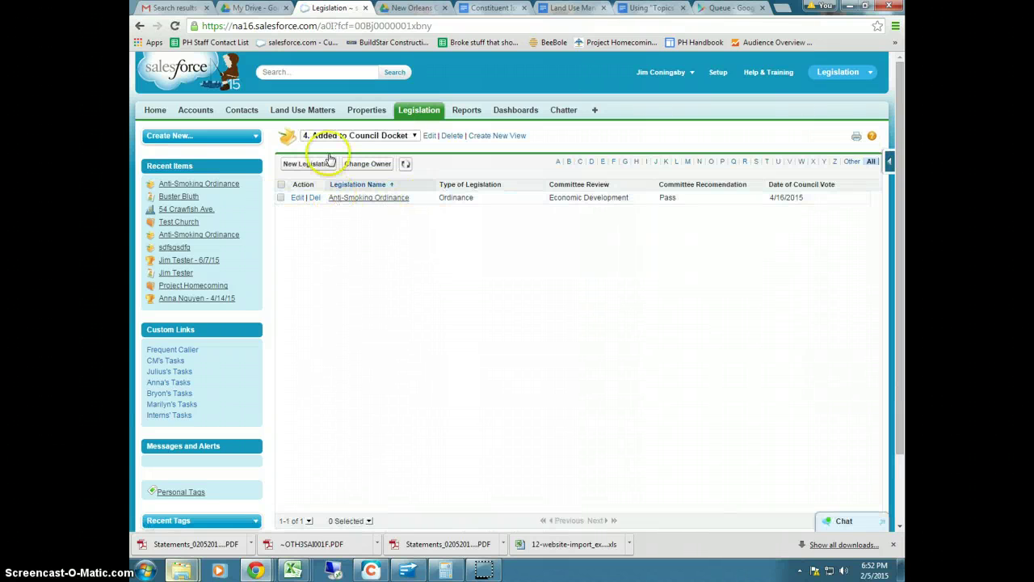
Step: Edit the Anti-Smoking Ordinance from the docket list, set its status to Passed, save it and return to the legislation home page
click(297, 198)
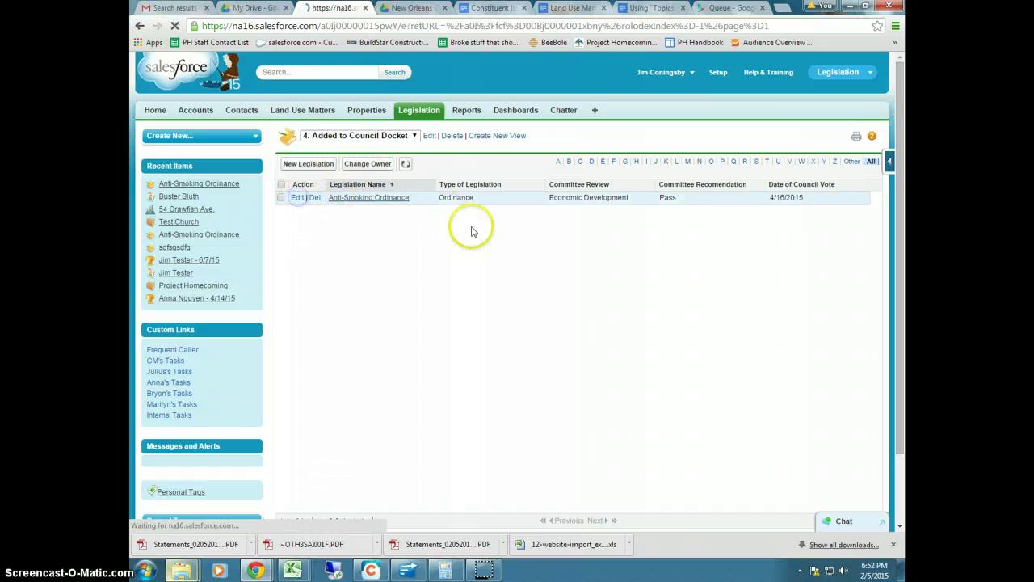
click(742, 219)
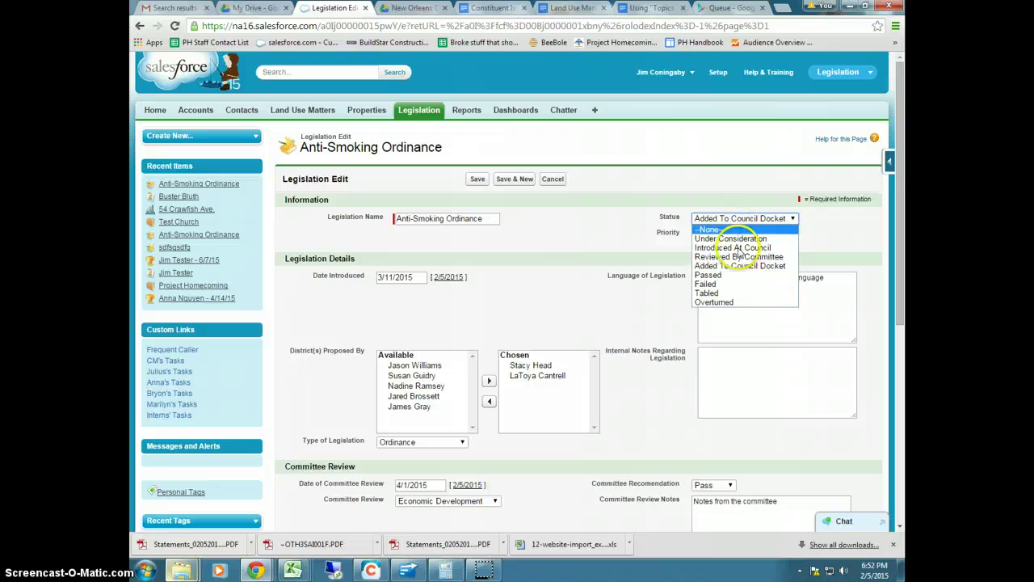
click(706, 275)
click(477, 179)
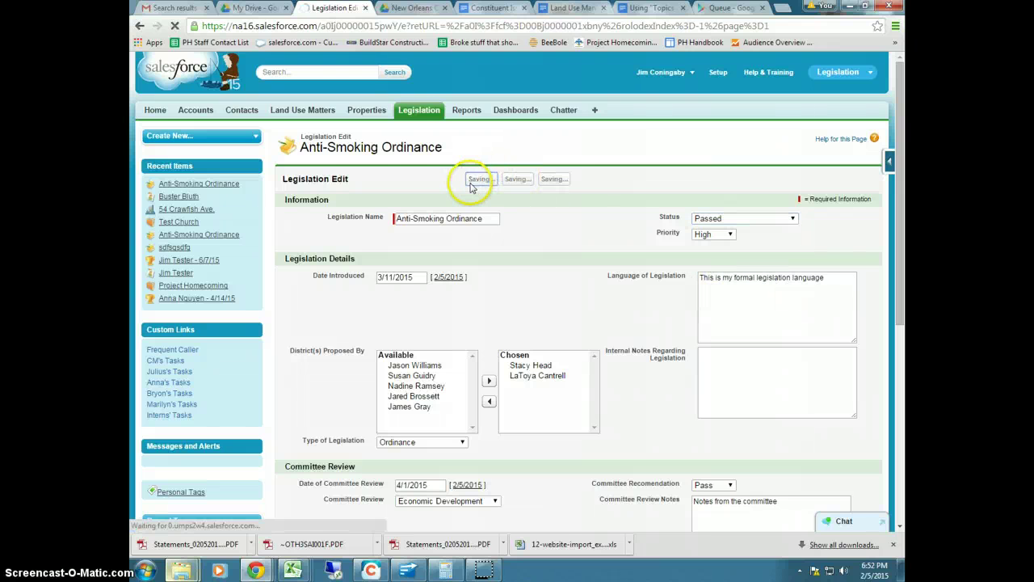
click(417, 111)
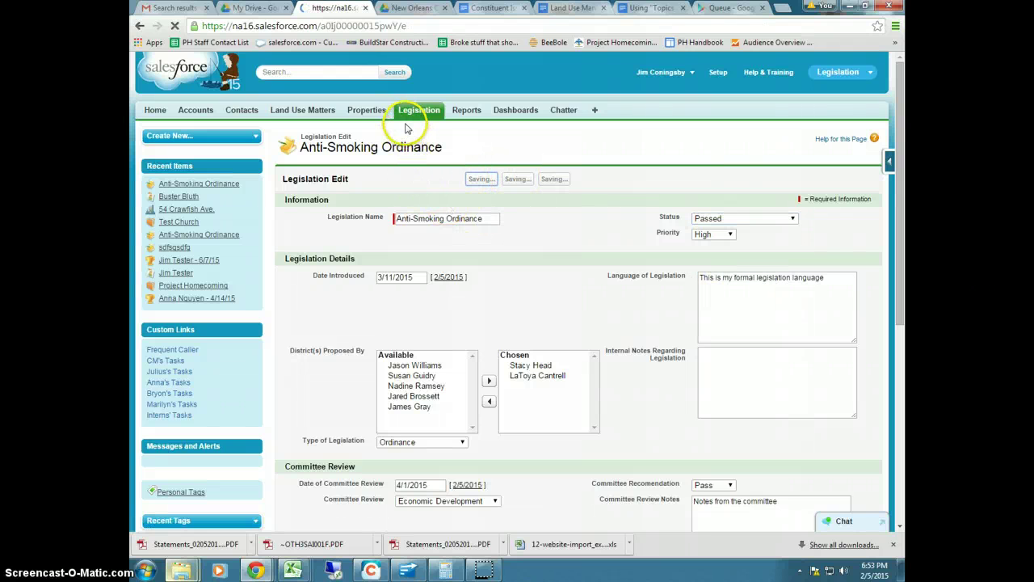